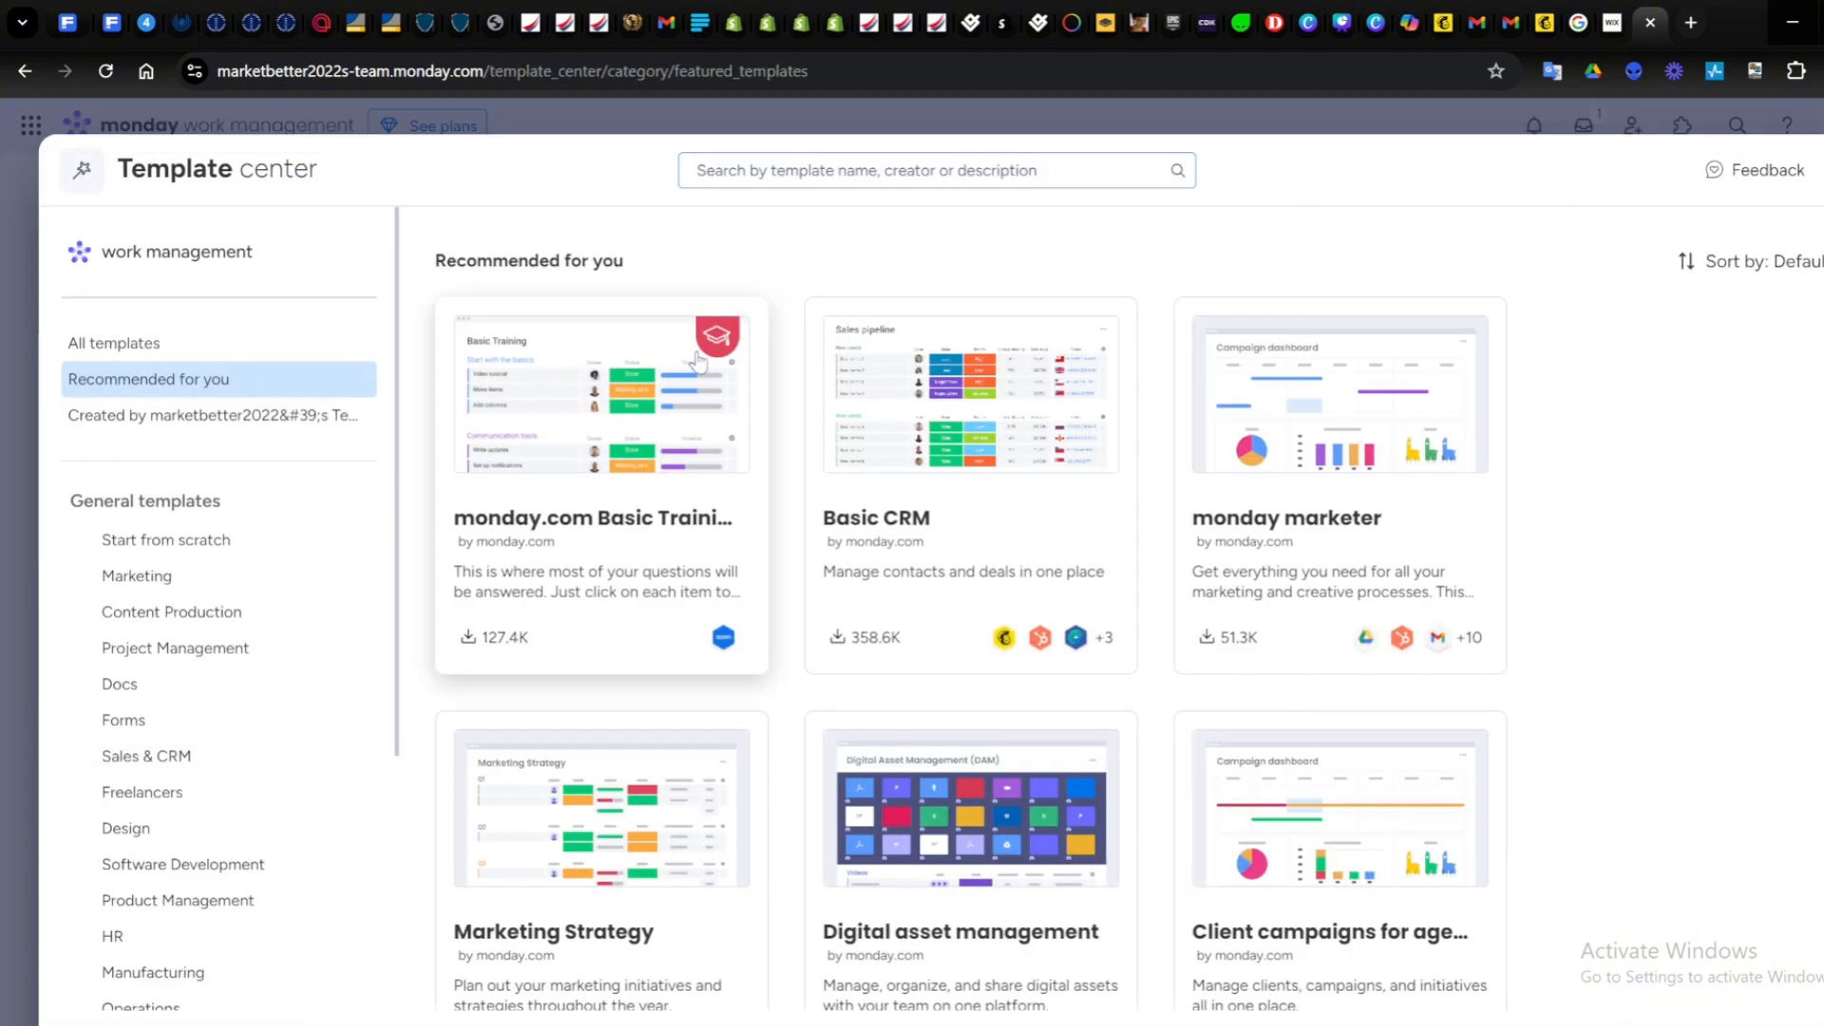
Browse the Marketing and Project Management categories of the template center.
{"action": "scroll", "coordinate": [256, 590], "scroll_direction": "down", "scroll_amount": 3}
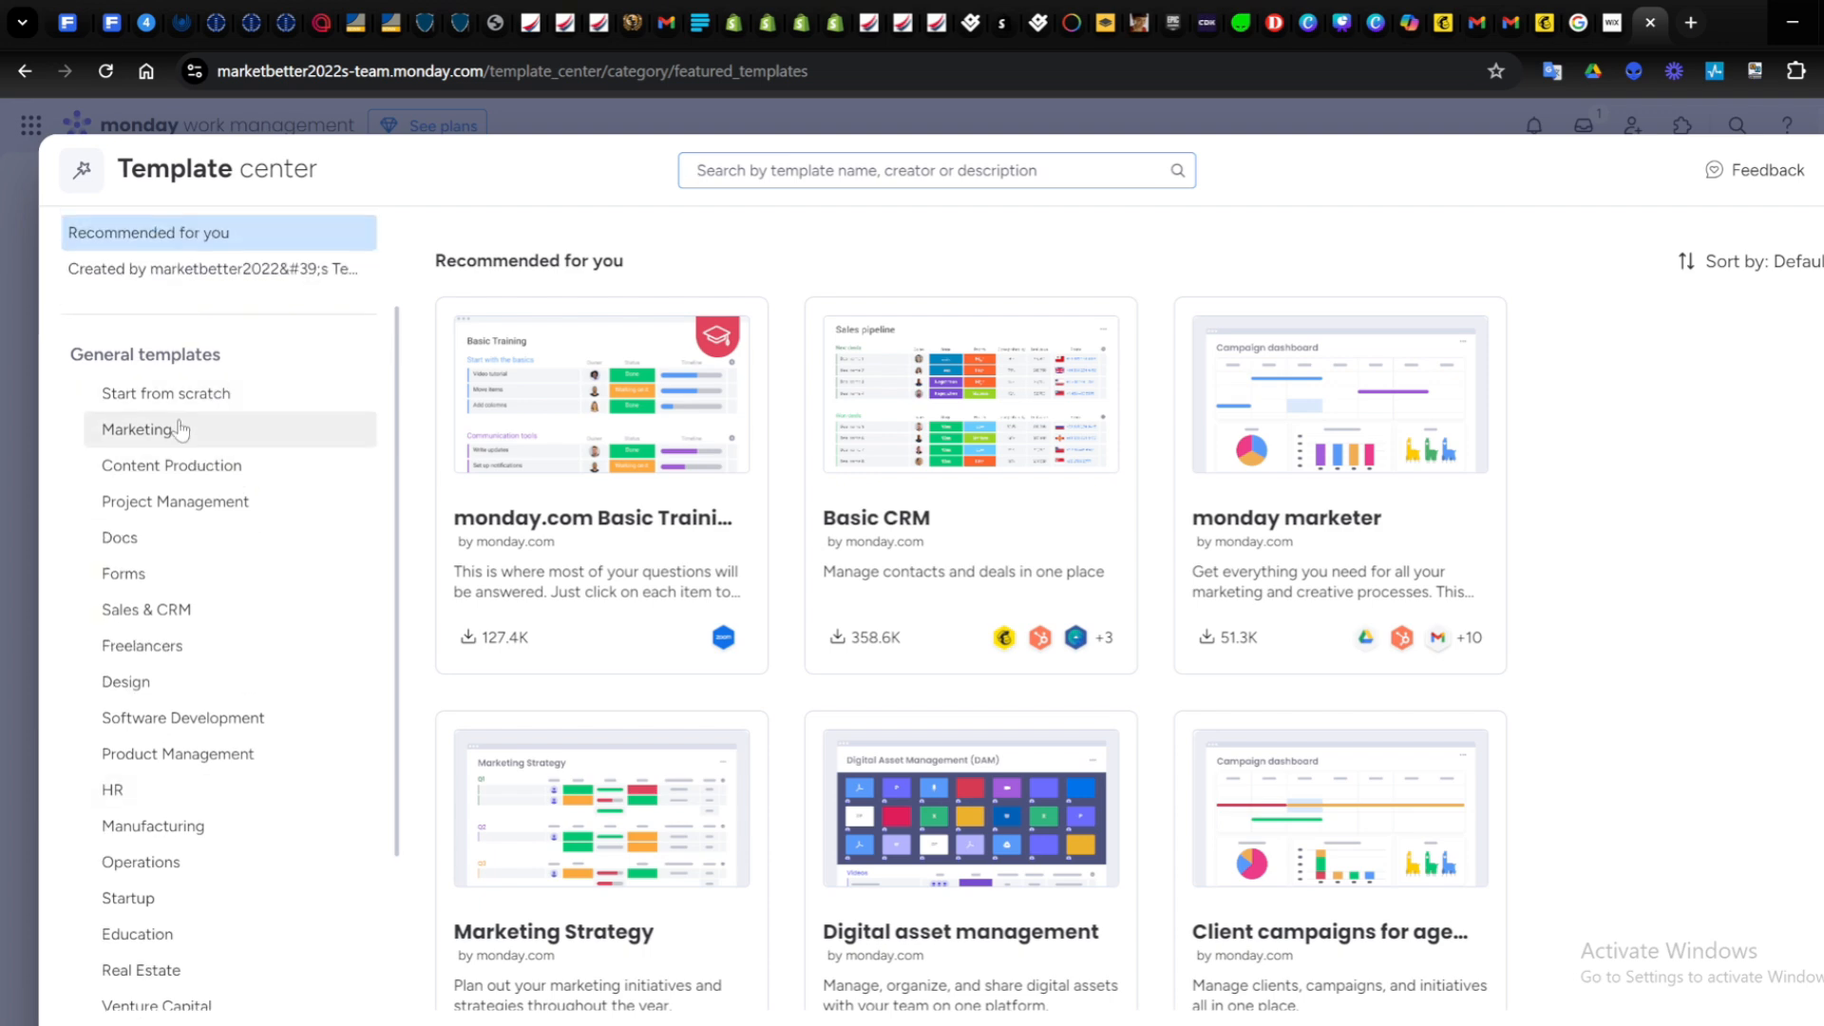
{"action": "left_click", "coordinate": [180, 433]}
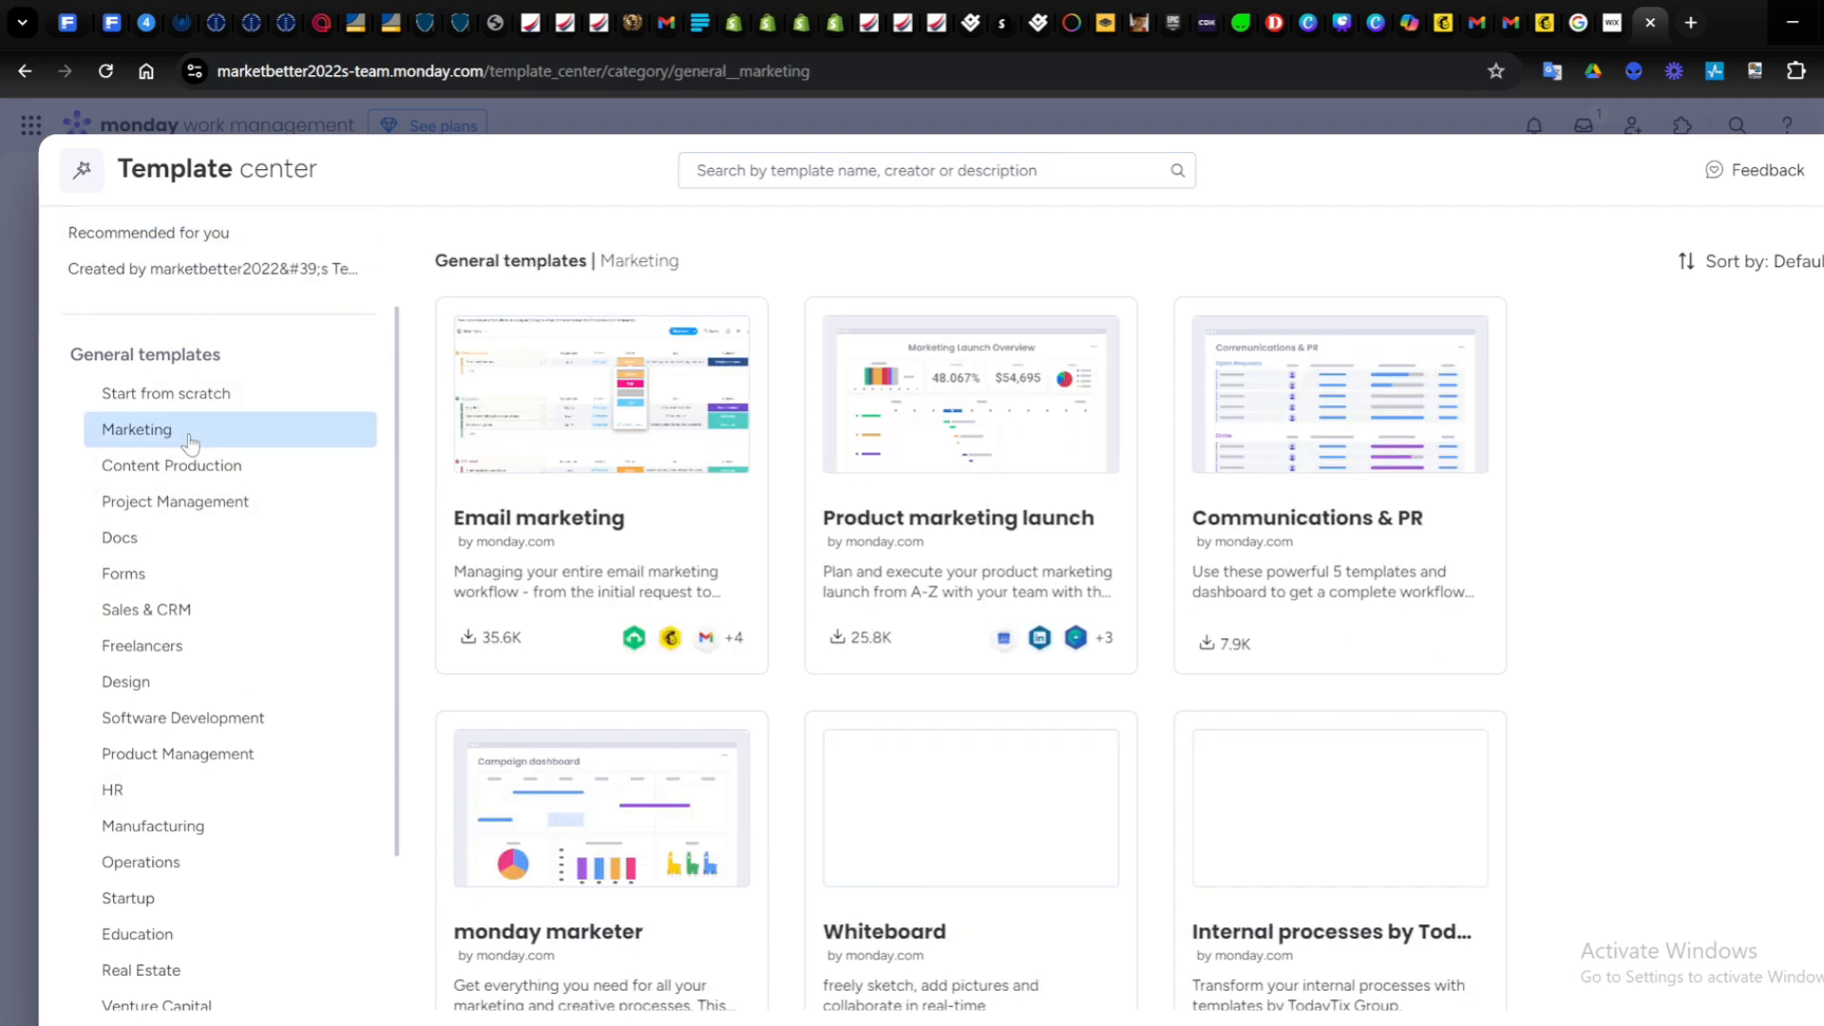
{"action": "left_click", "coordinate": [176, 501]}
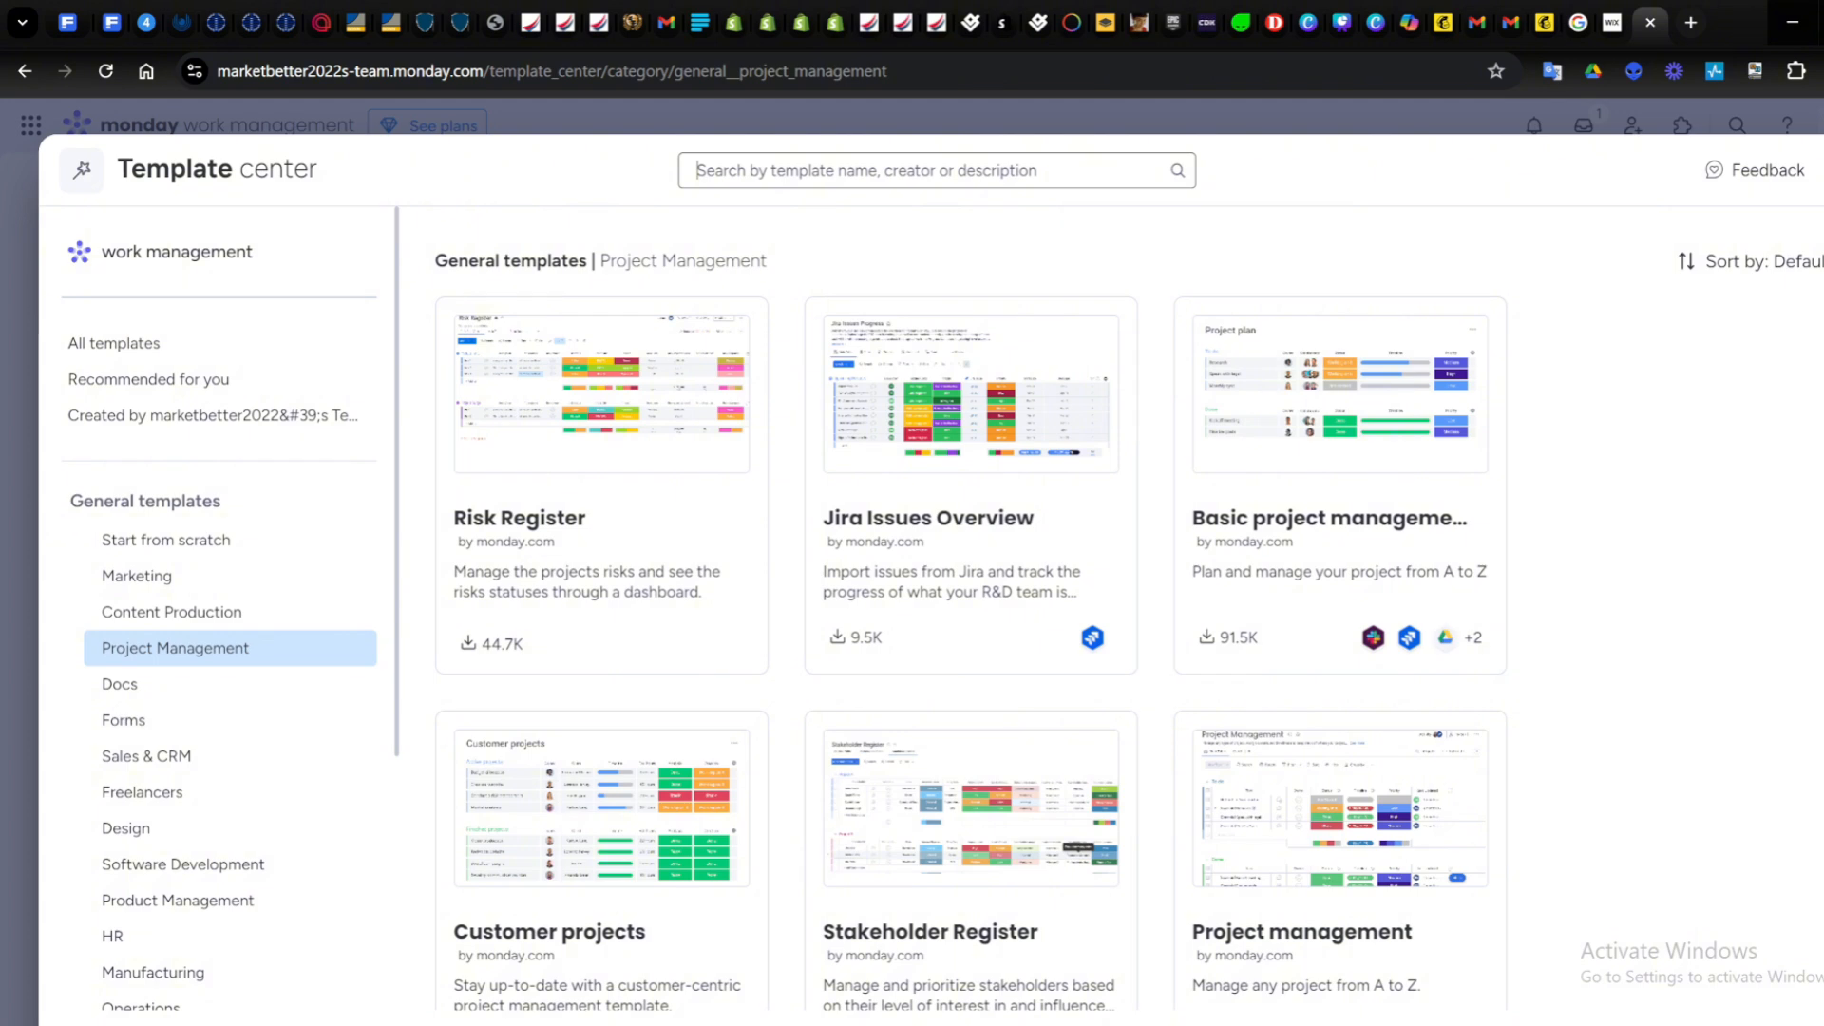
Search the templates for "BUDGET" and create a board from the High-level marketing budget template.
{"action": "type", "text": "BUDGET"}
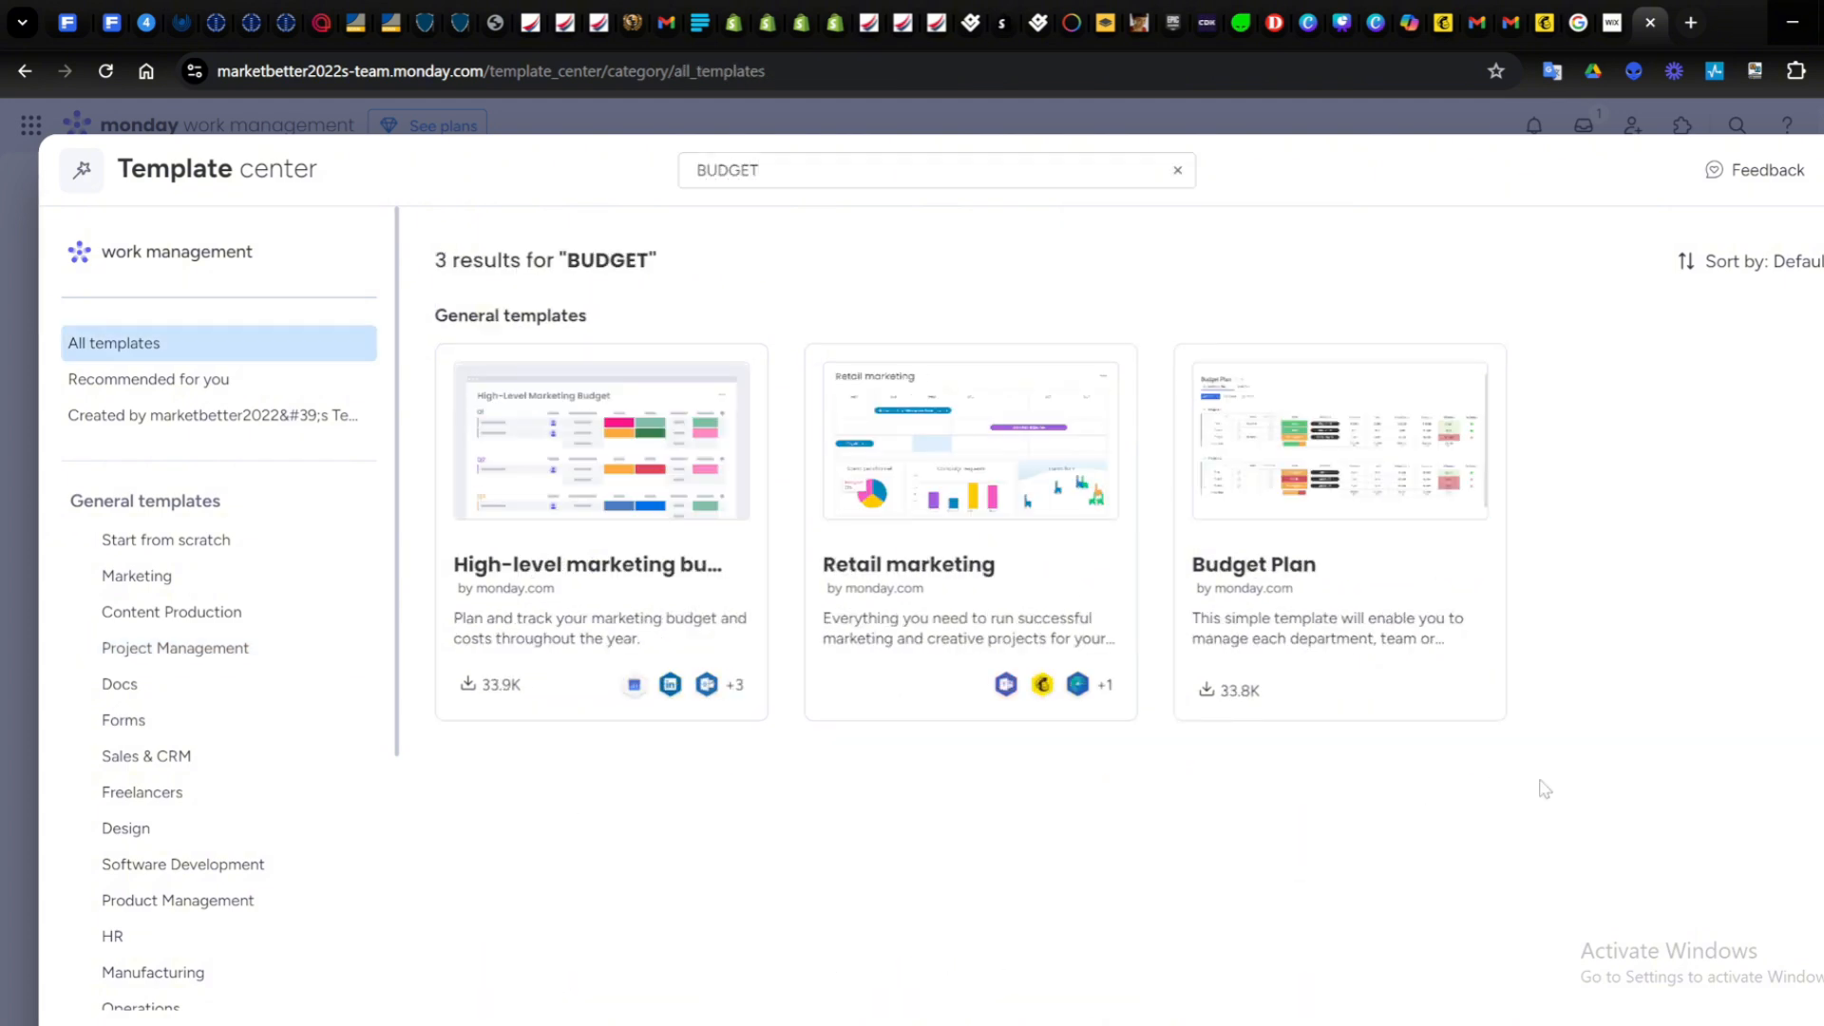
{"action": "left_click", "coordinate": [622, 576]}
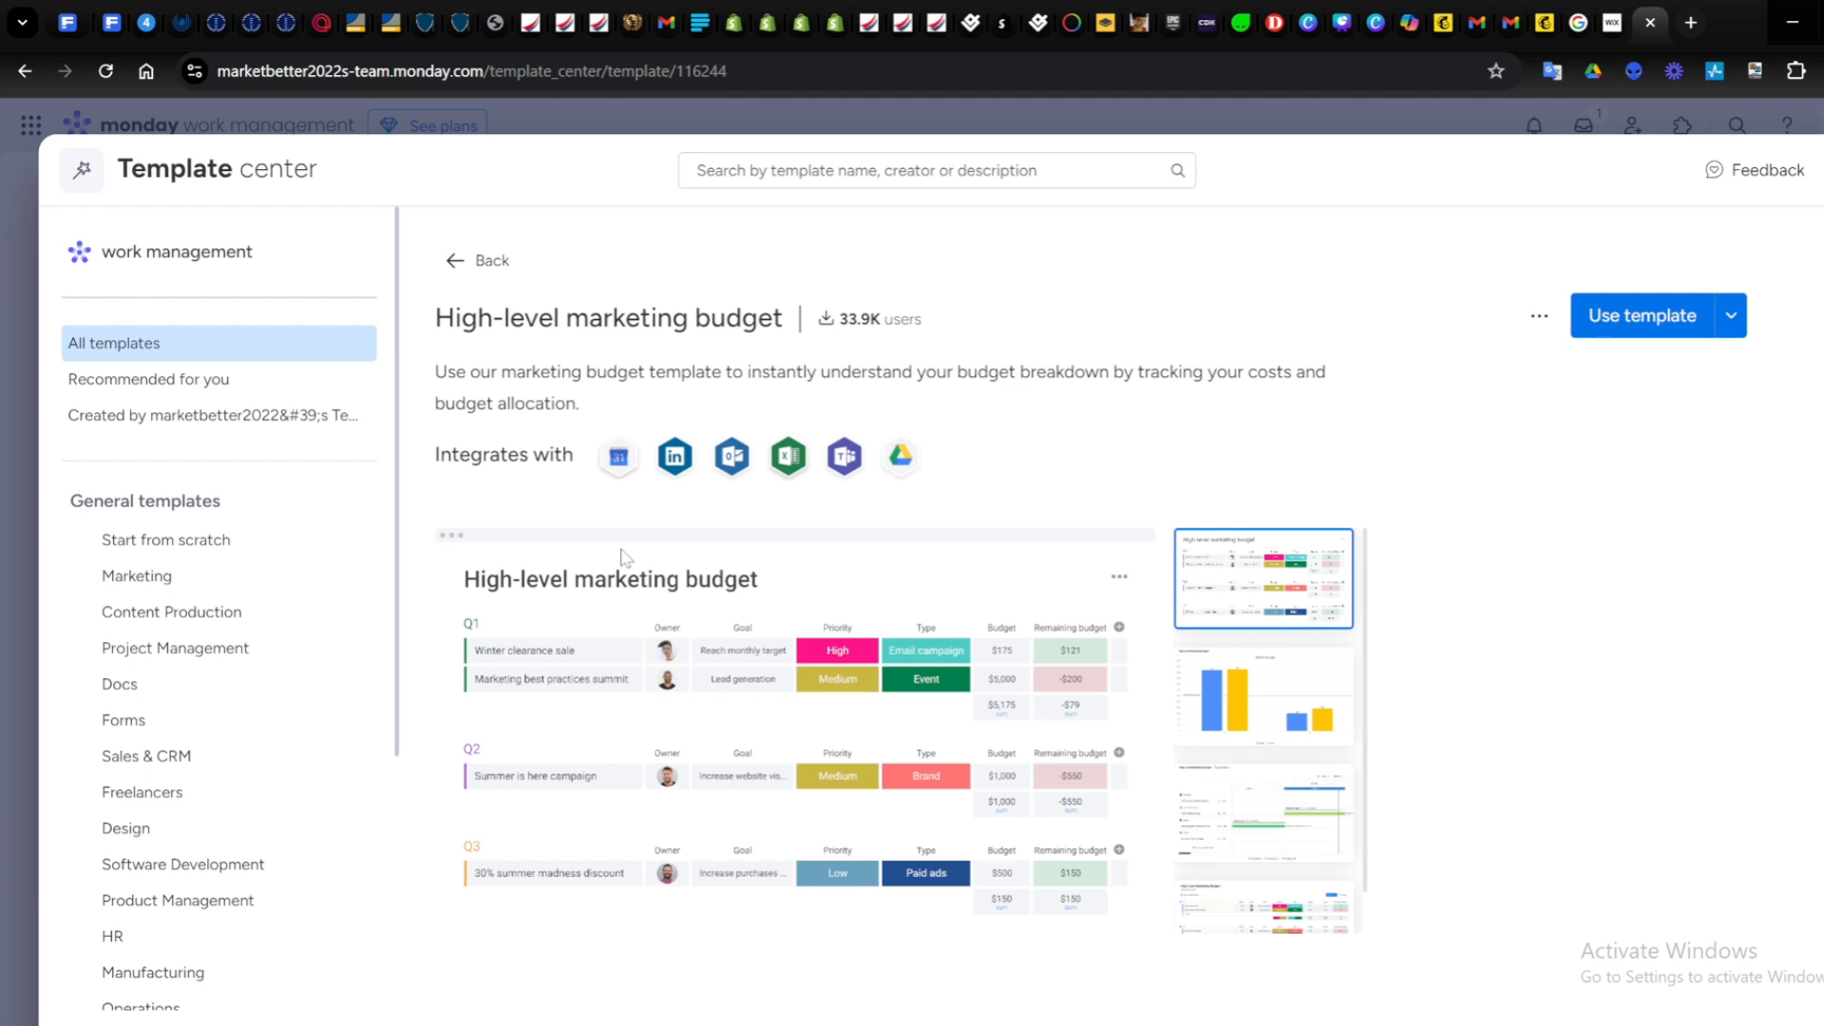
{"action": "left_click", "coordinate": [1627, 334]}
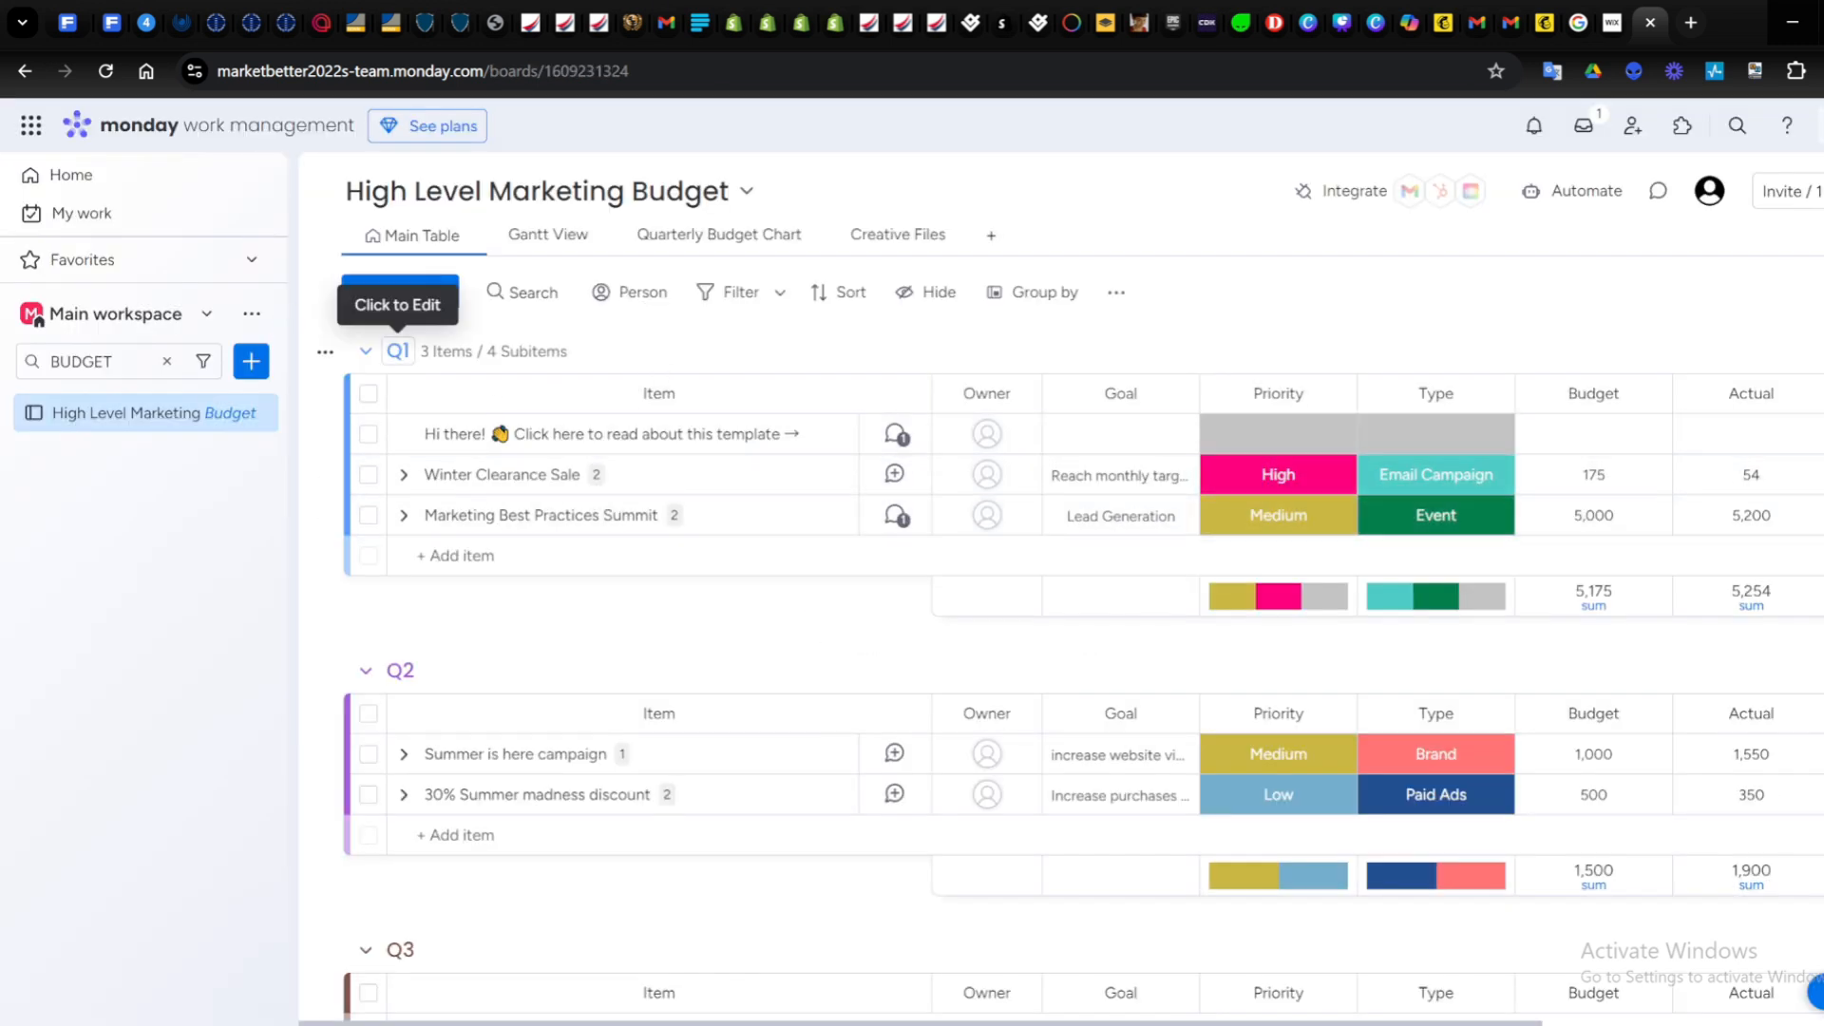
Collapse the Q3 and Q4 groups individually on the High Level Marketing Budget board.
{"action": "scroll", "coordinate": [412, 439], "scroll_direction": "down", "scroll_amount": 2}
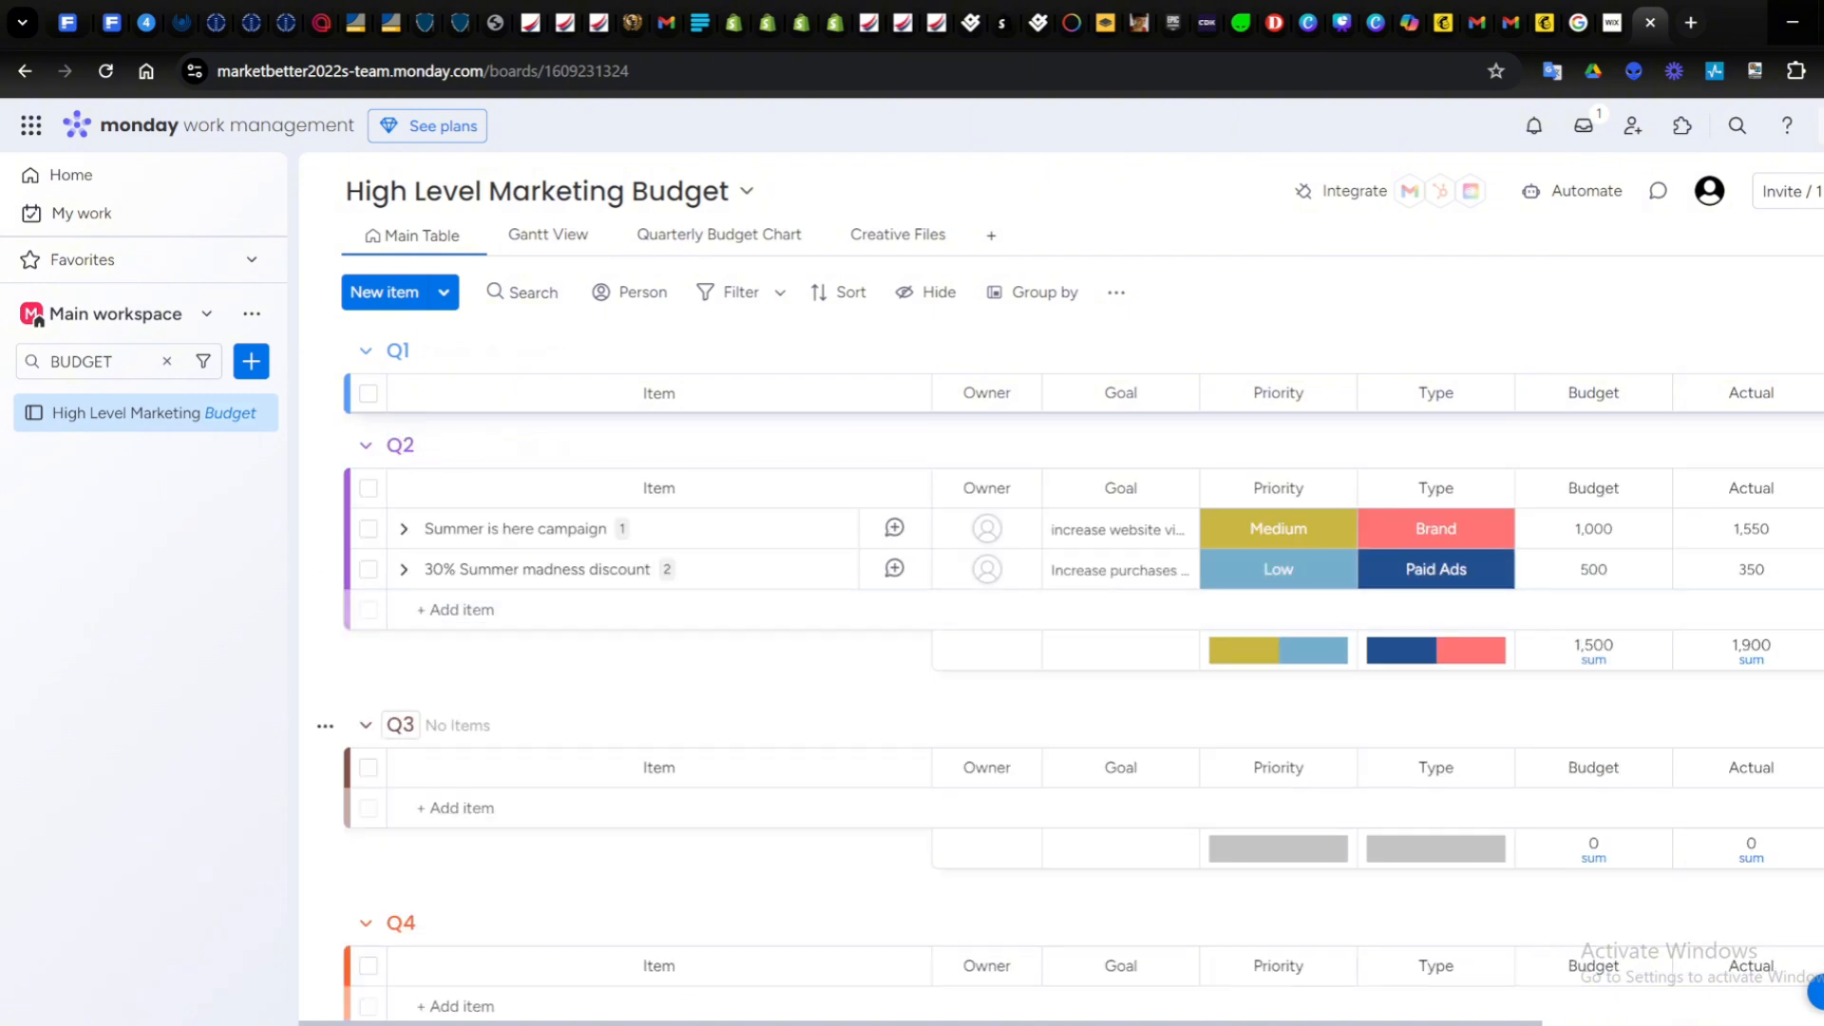
{"action": "scroll", "coordinate": [418, 726], "scroll_direction": "down", "scroll_amount": 1}
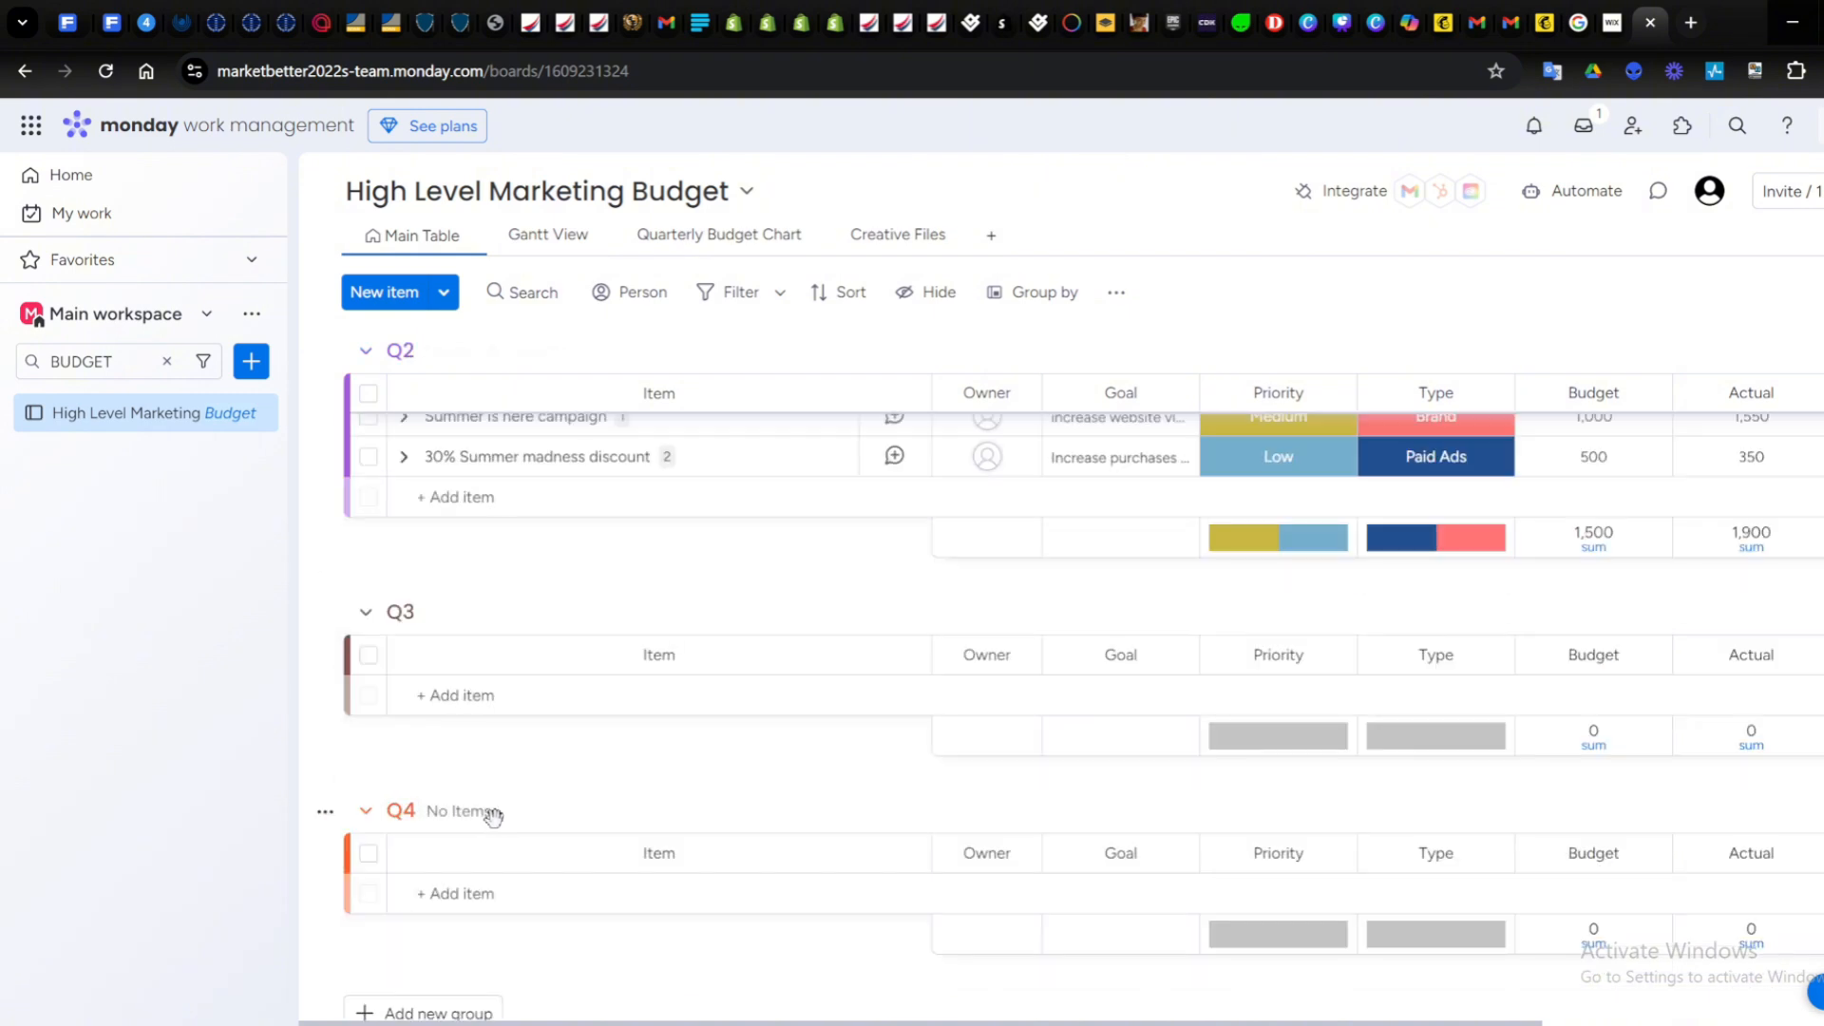
{"action": "scroll", "coordinate": [490, 814], "scroll_direction": "up", "scroll_amount": 3}
{"action": "scroll", "coordinate": [679, 700], "scroll_direction": "down", "scroll_amount": 4}
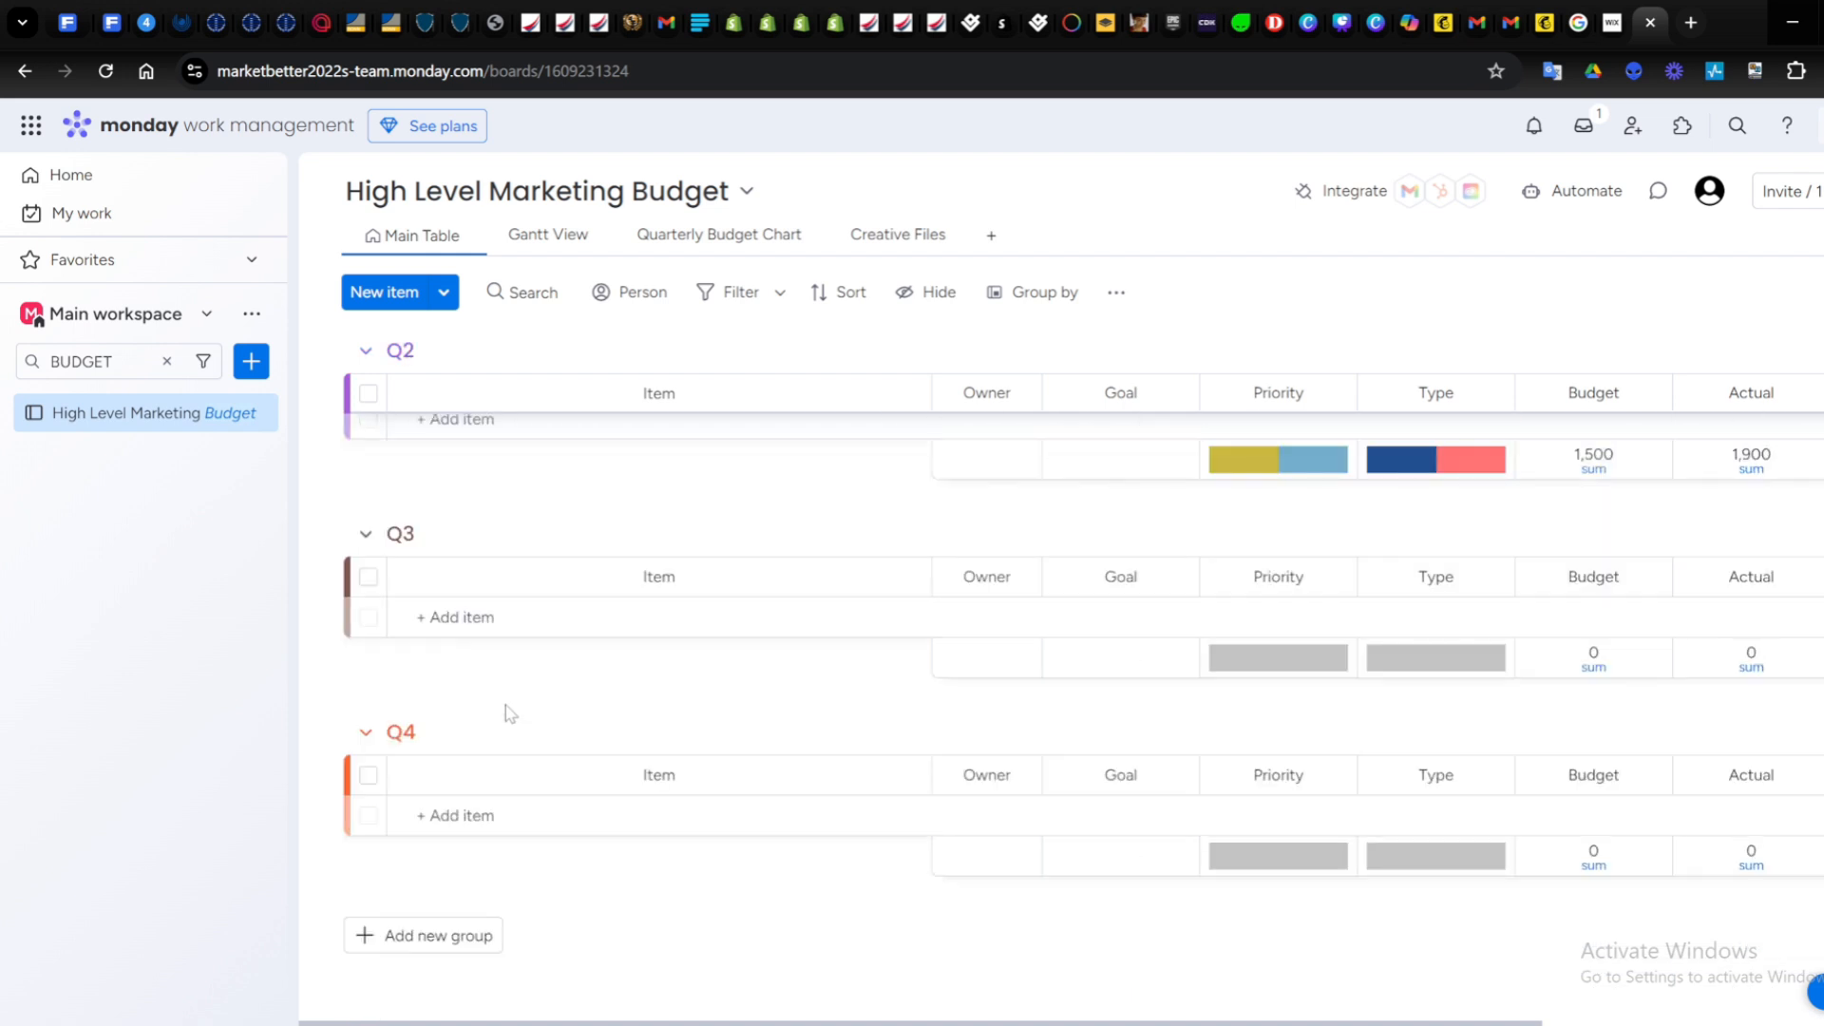
{"action": "scroll", "coordinate": [505, 705], "scroll_direction": "up", "scroll_amount": 2}
{"action": "scroll", "coordinate": [505, 705], "scroll_direction": "down", "scroll_amount": 1}
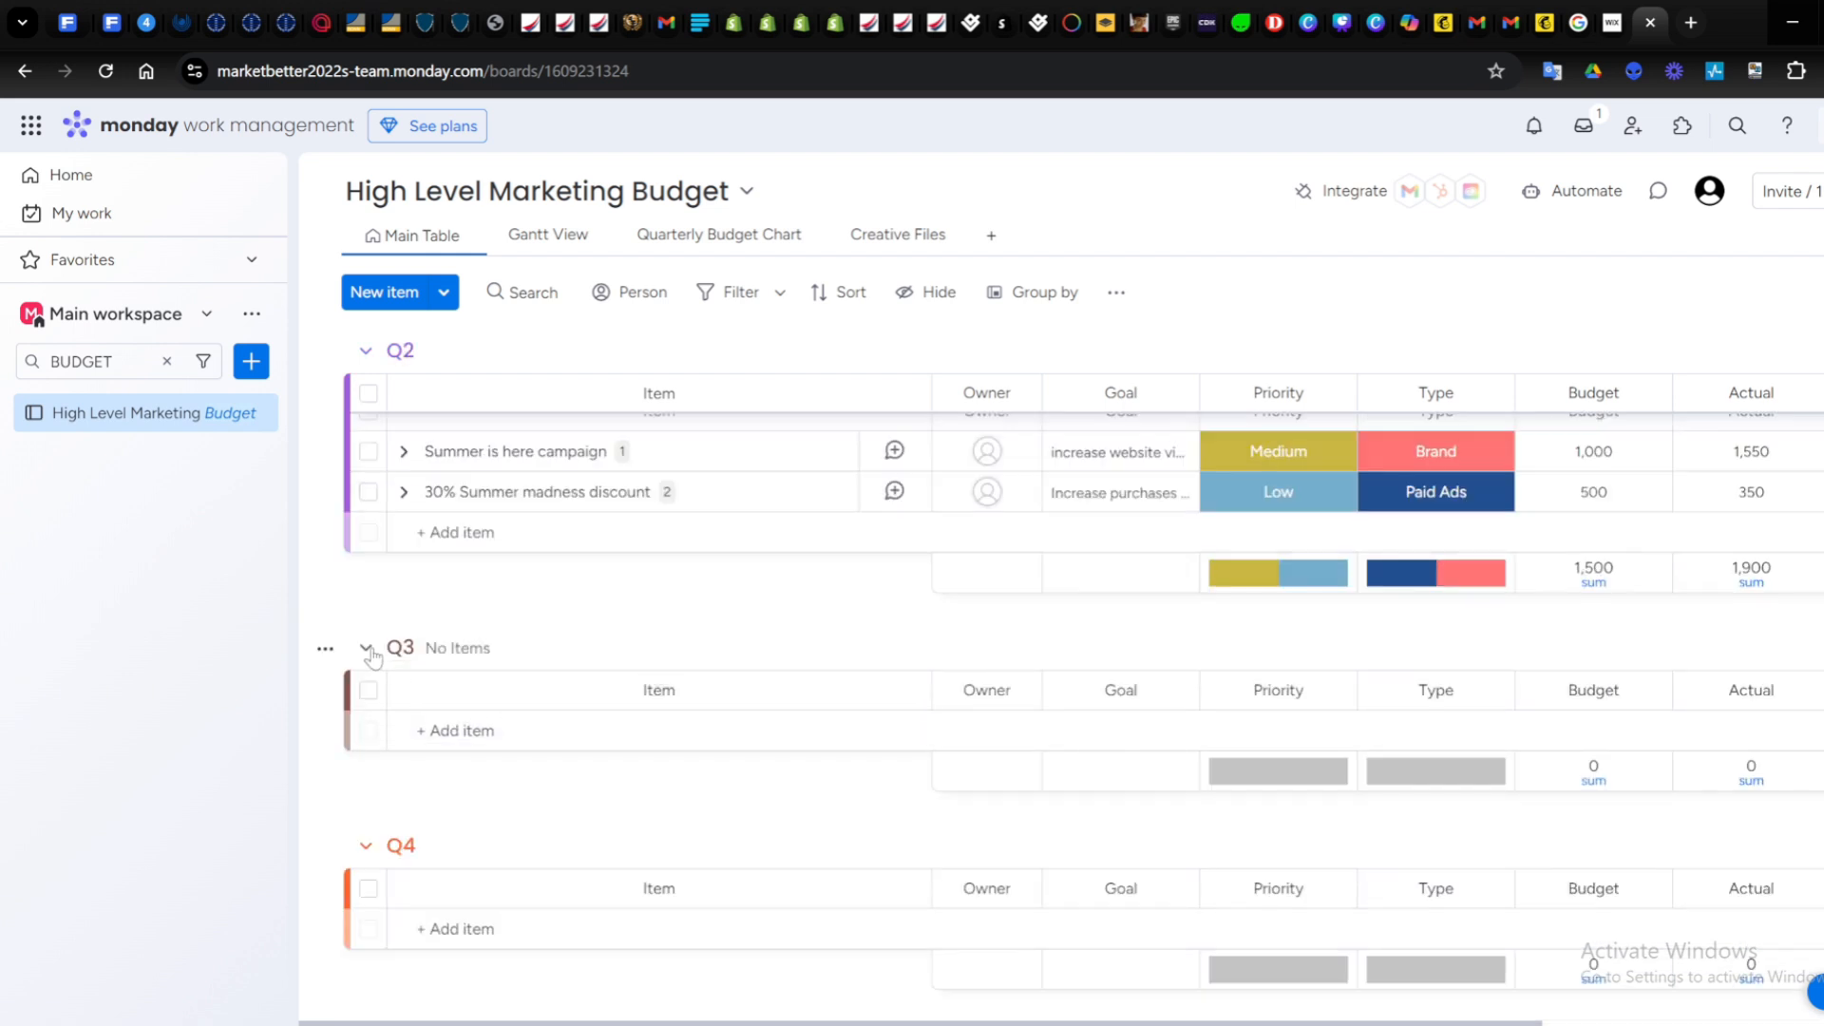
{"action": "left_click", "coordinate": [325, 650]}
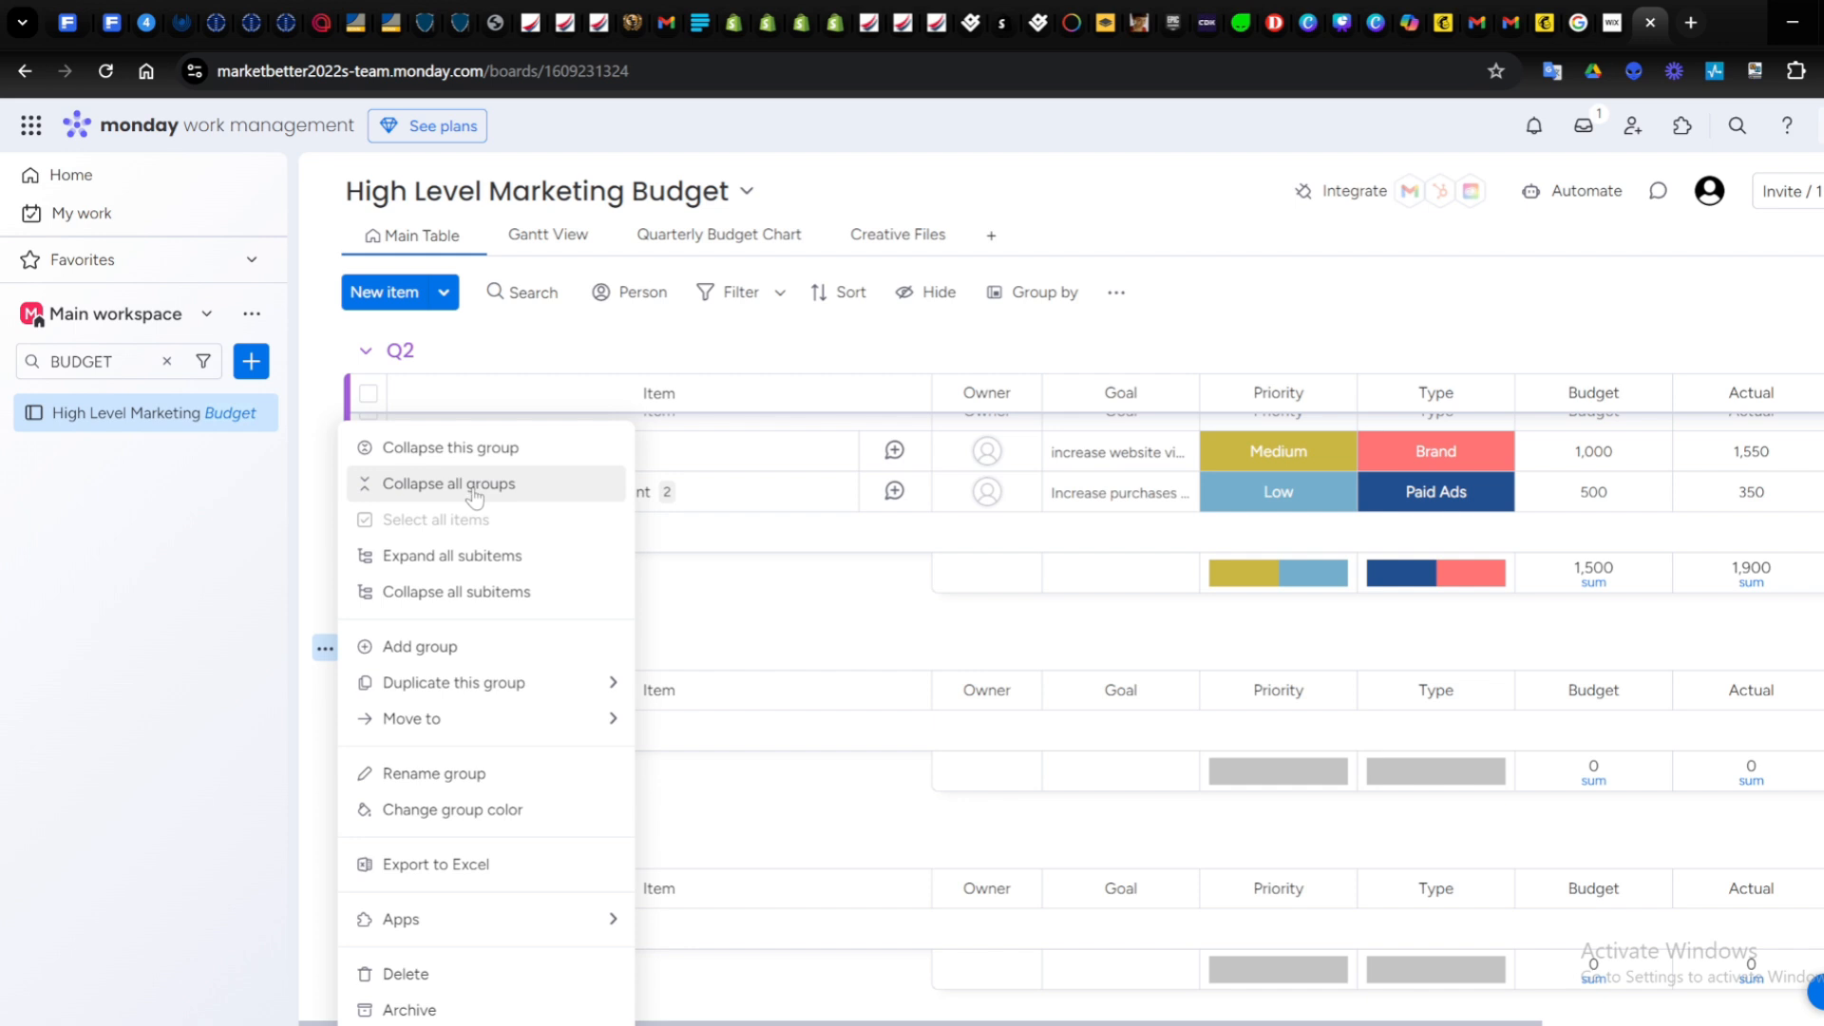
{"action": "left_click", "coordinate": [469, 448]}
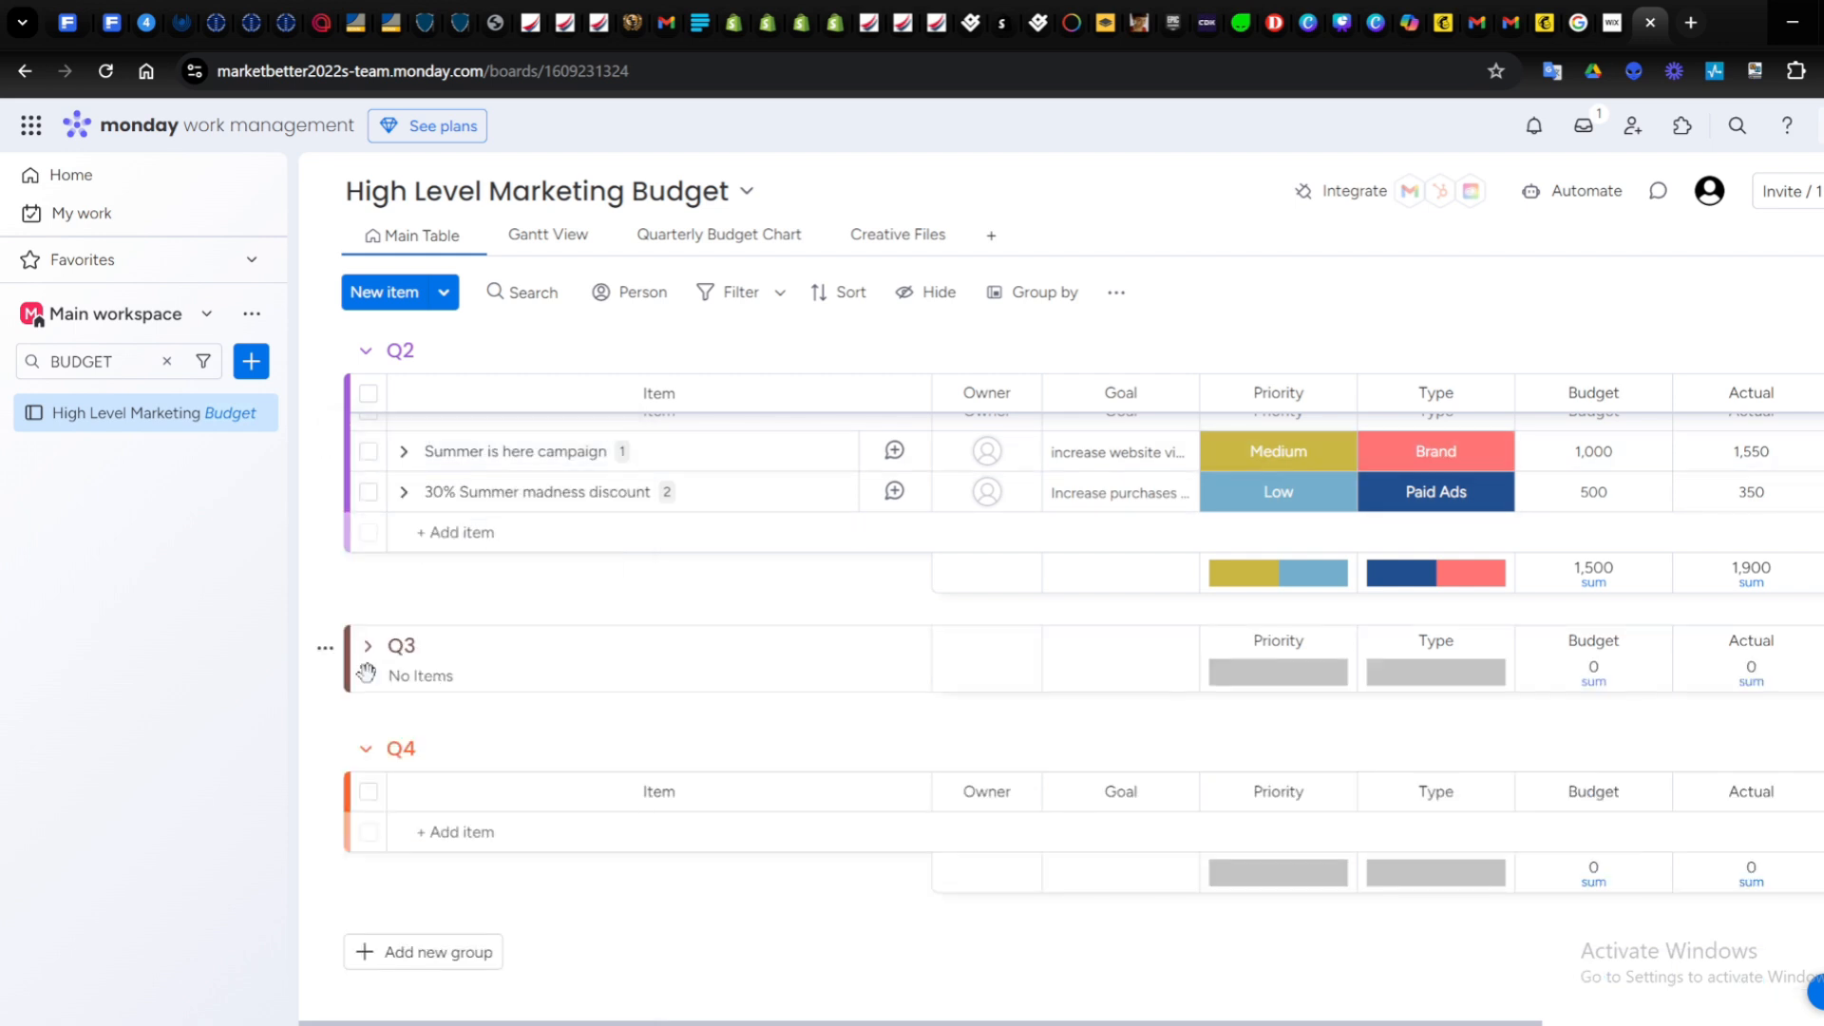
{"action": "left_click", "coordinate": [325, 751]}
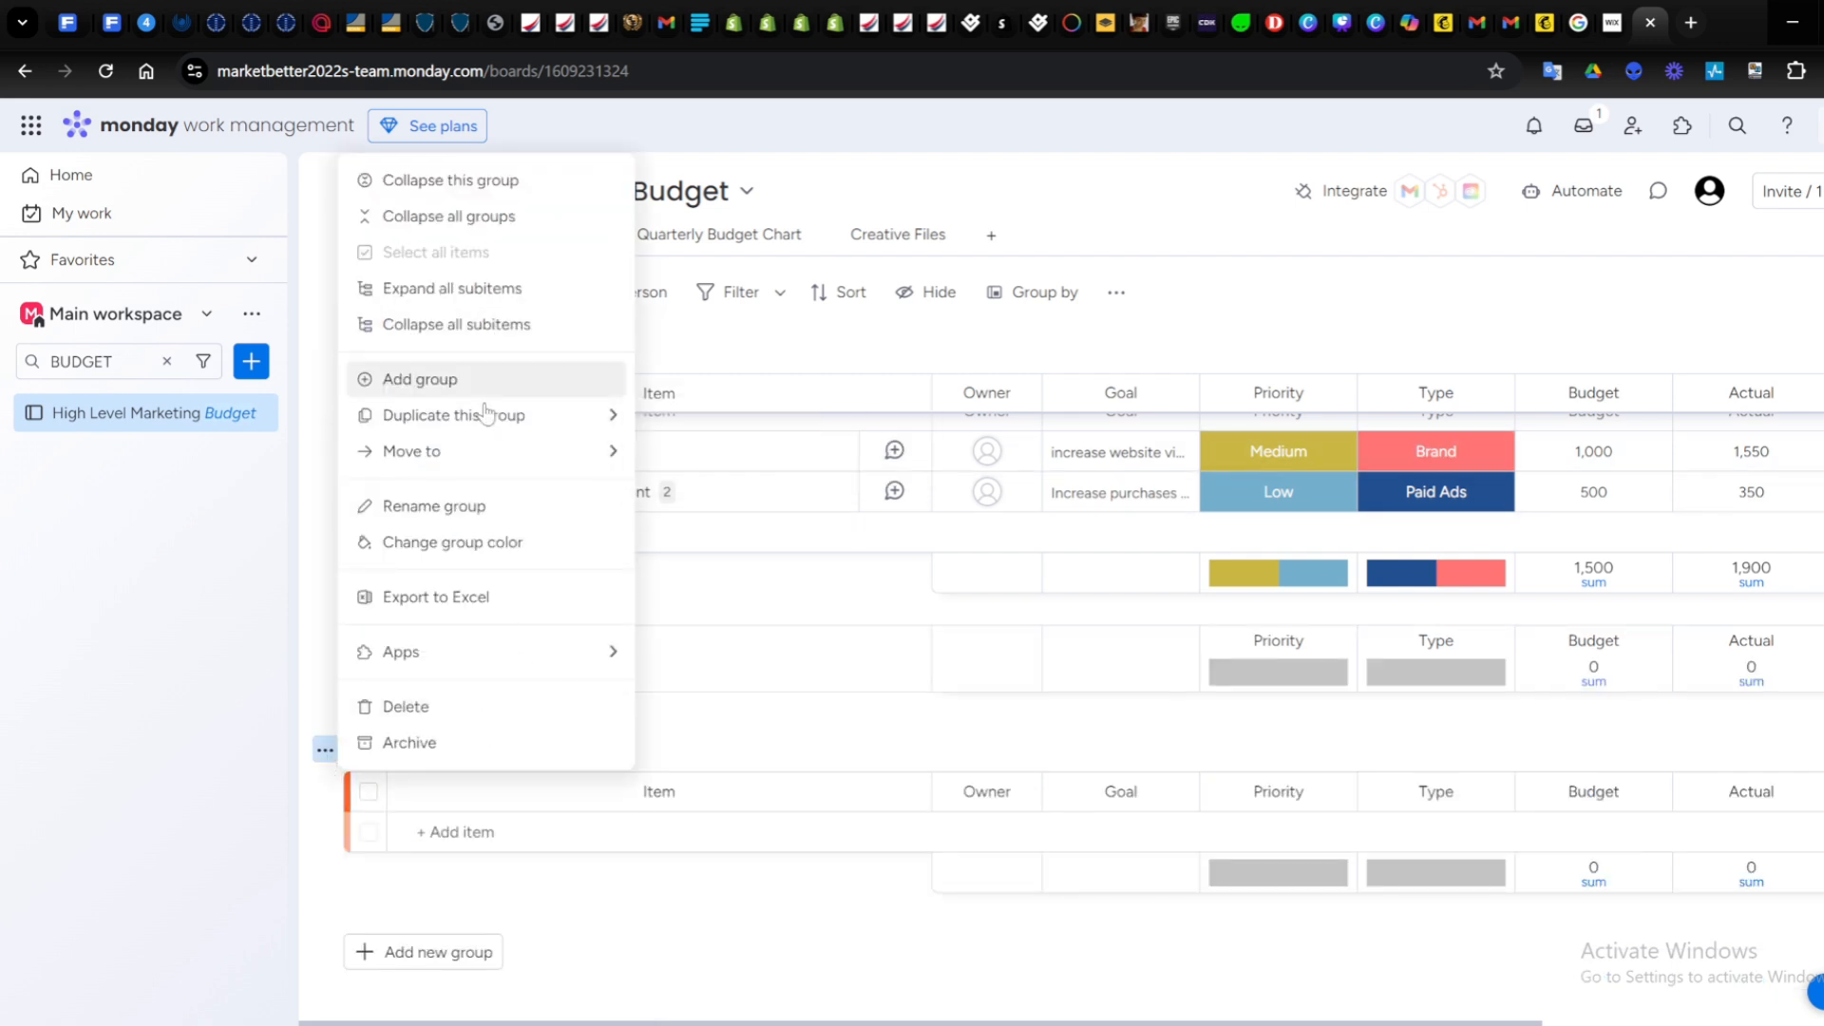
{"action": "left_click", "coordinate": [448, 180]}
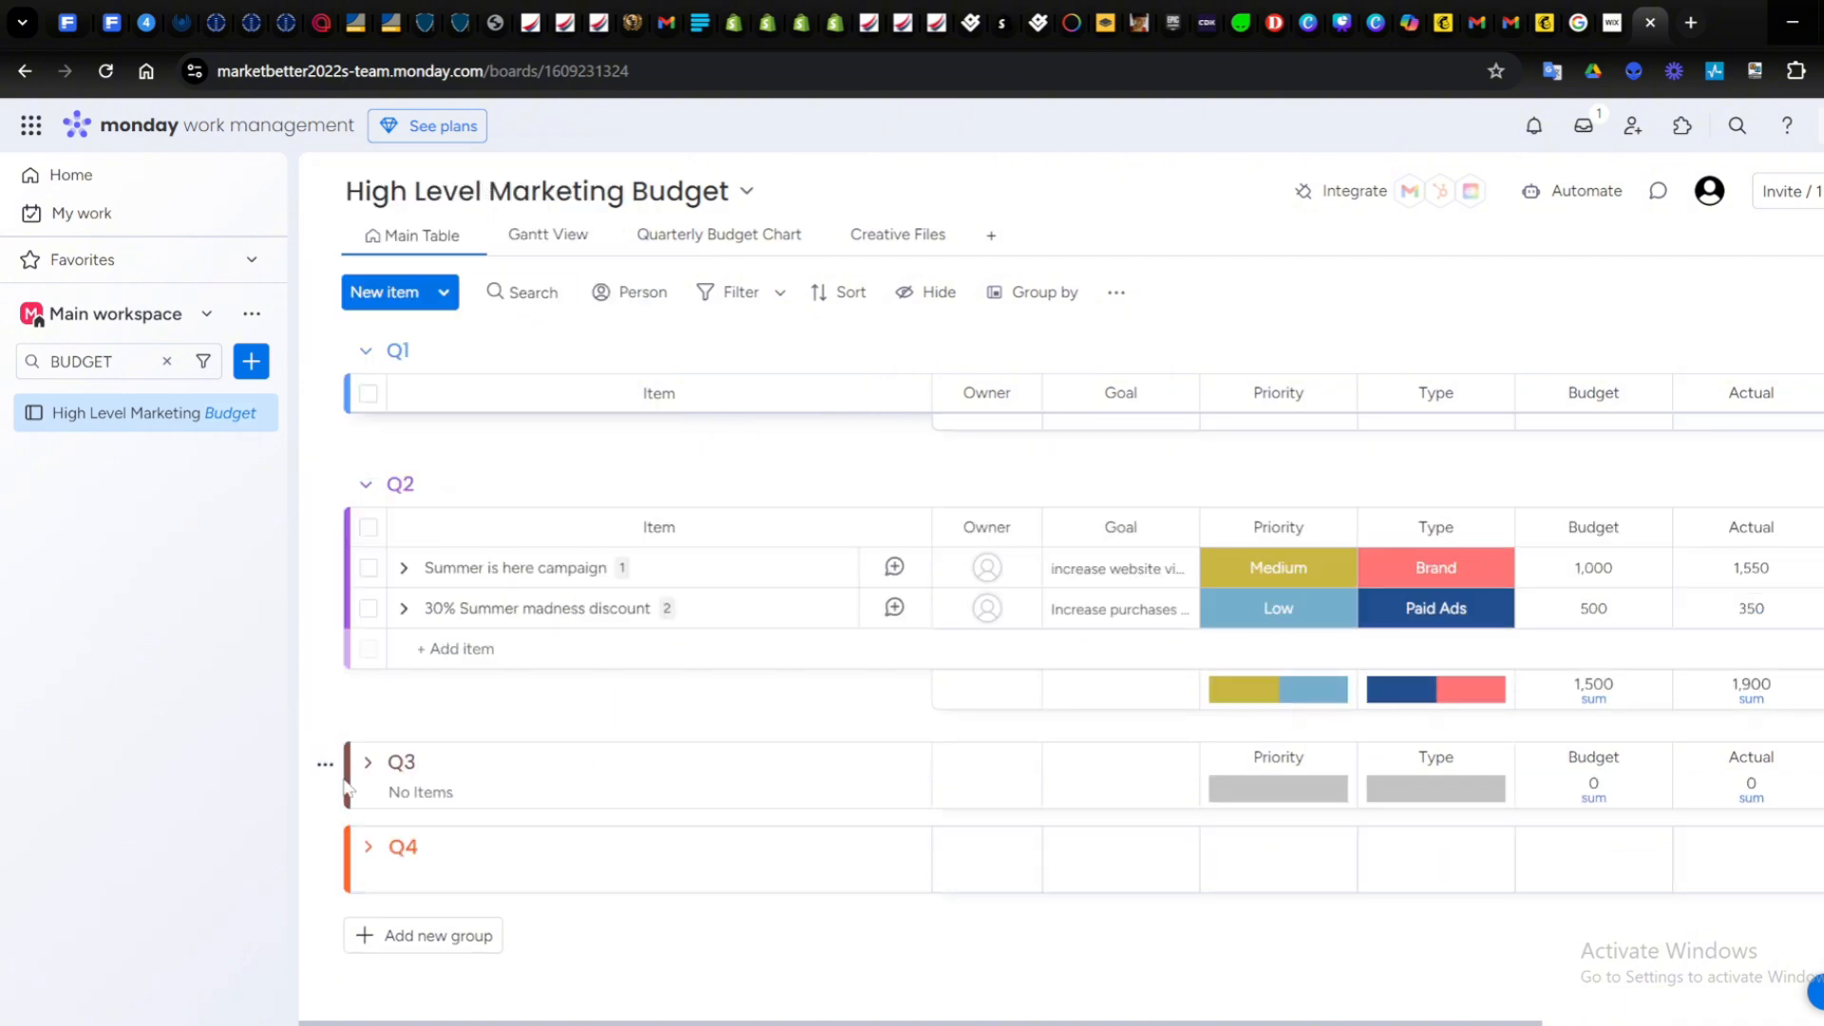
{"action": "left_click", "coordinate": [324, 763]}
{"action": "left_click", "coordinate": [452, 729]}
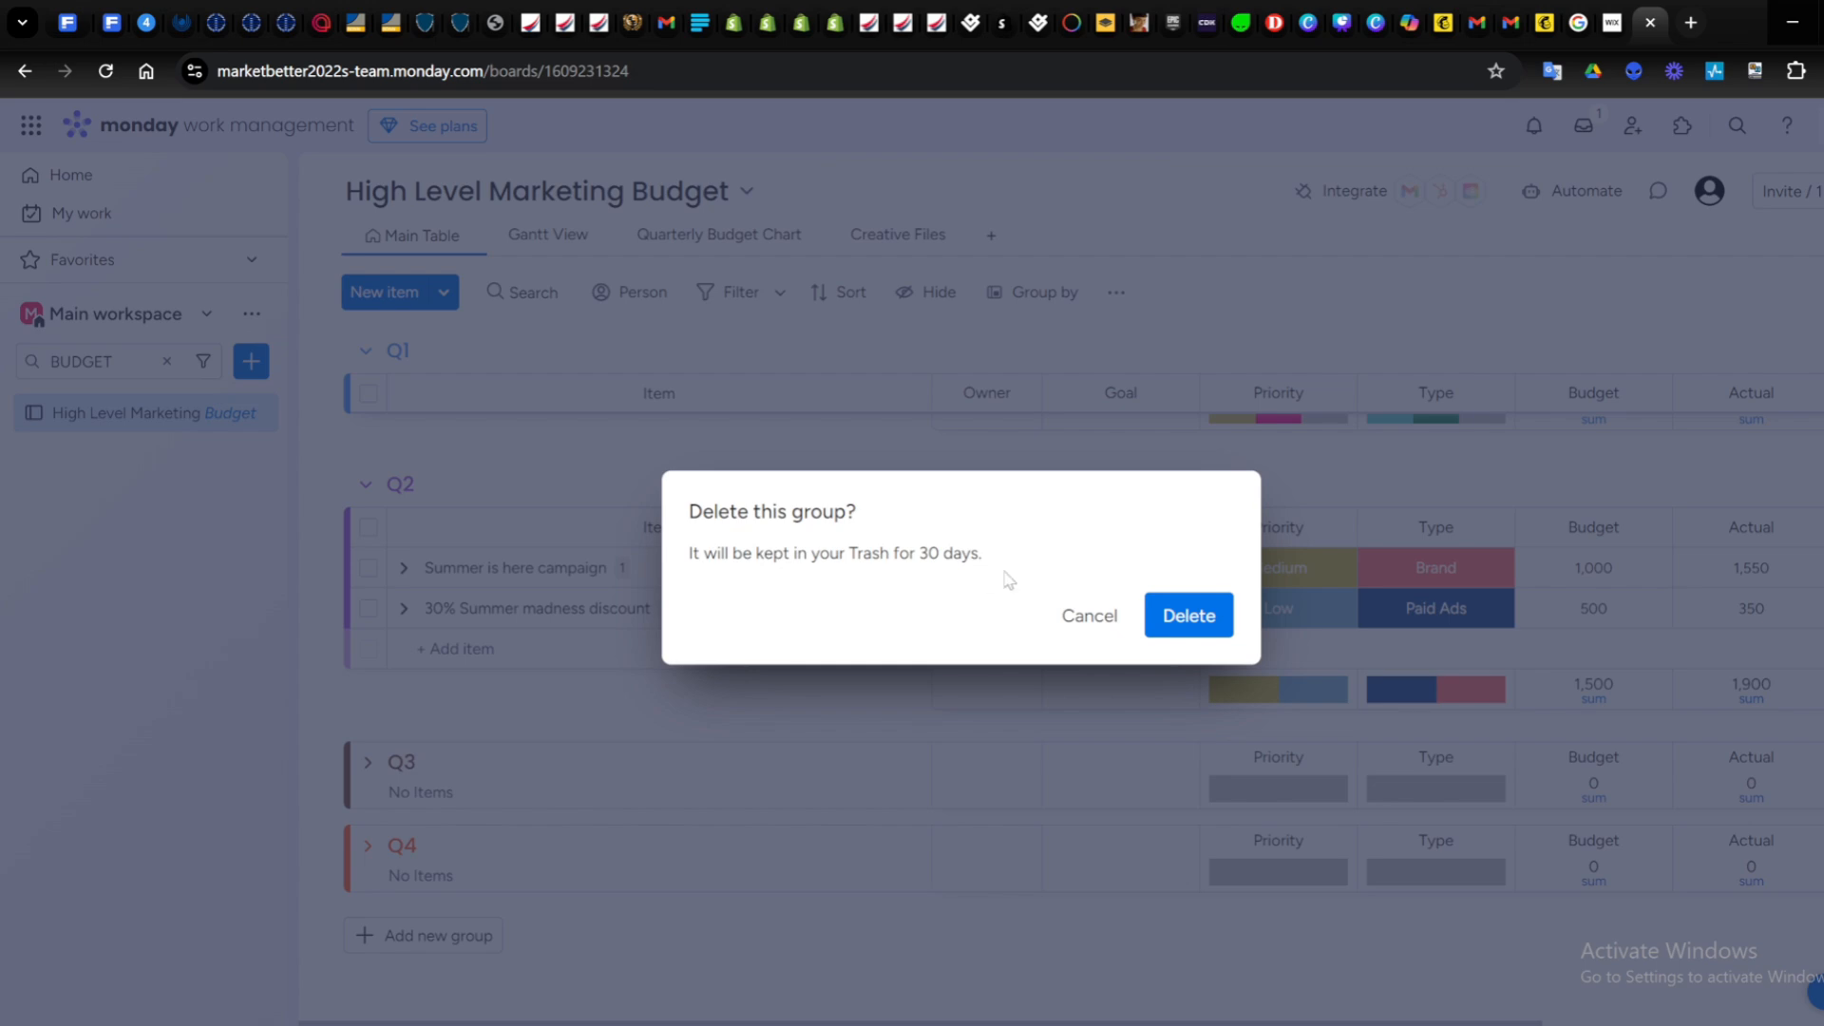
{"action": "left_click", "coordinate": [1085, 618]}
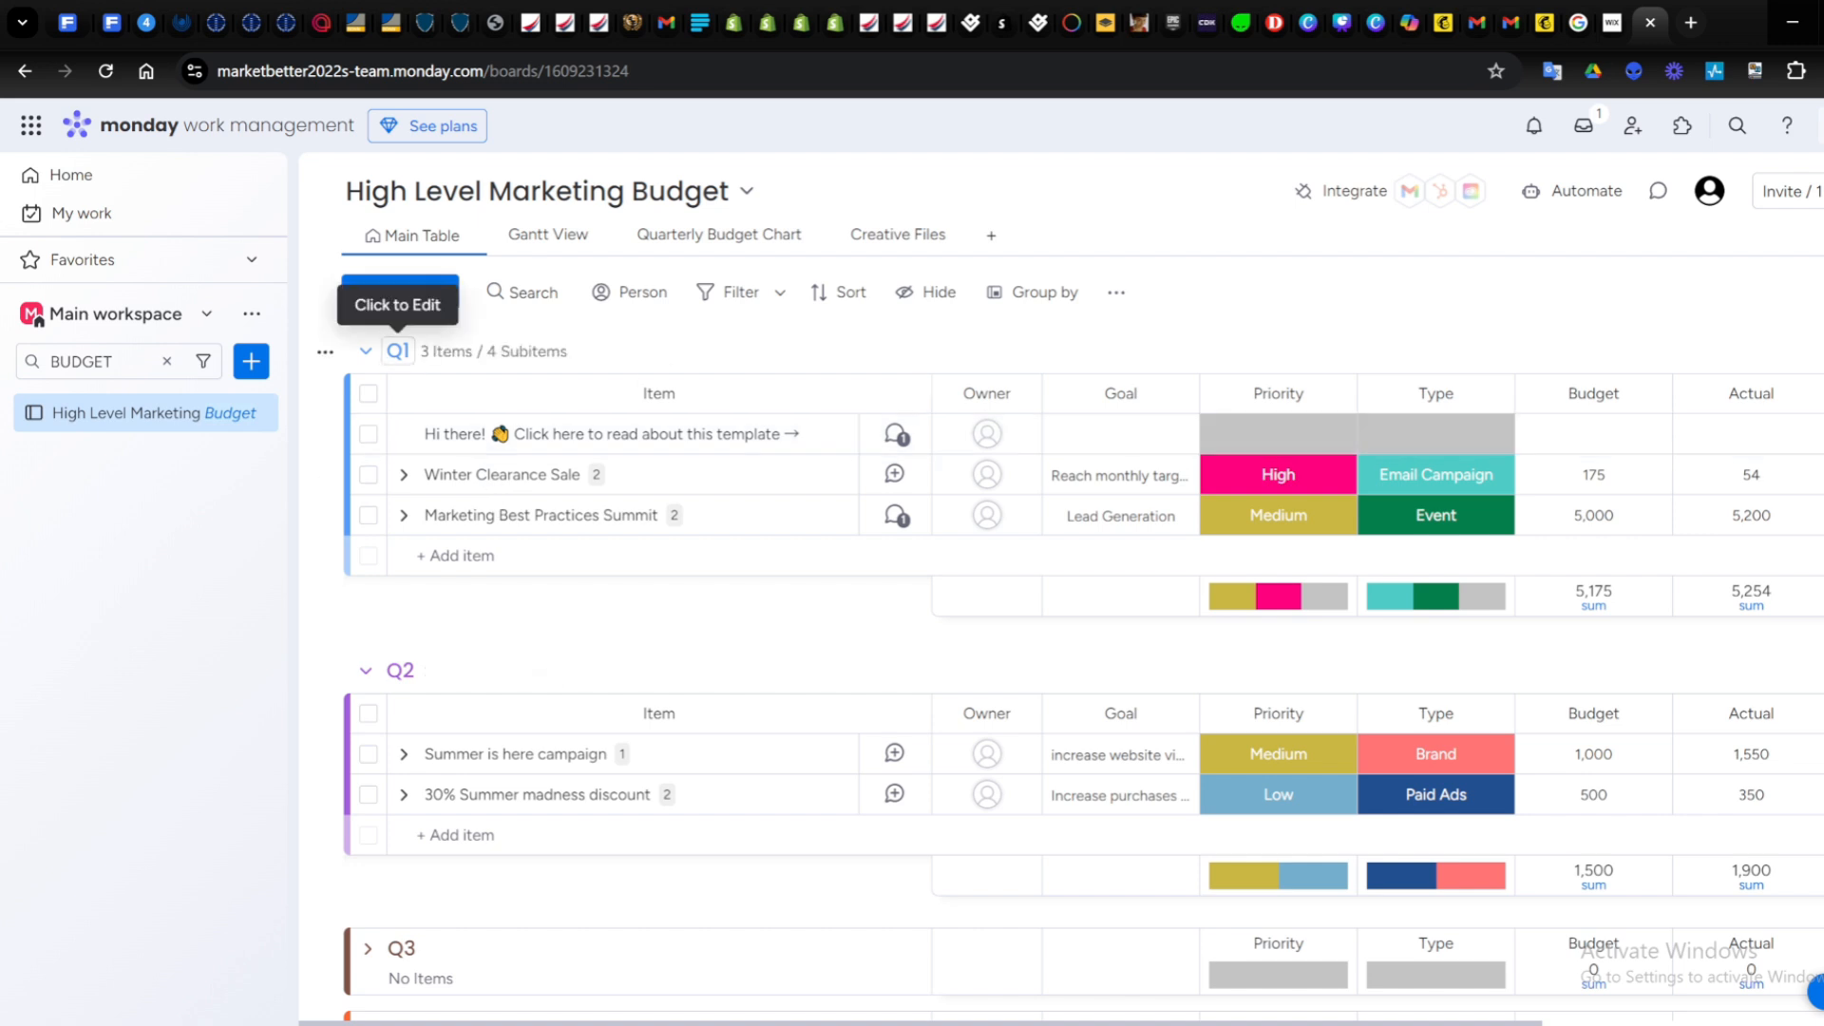
Rename the Q1 group as "FIRST YEAR BUDGET".
{"action": "left_click", "coordinate": [397, 351]}
{"action": "double_click", "coordinate": [414, 353]}
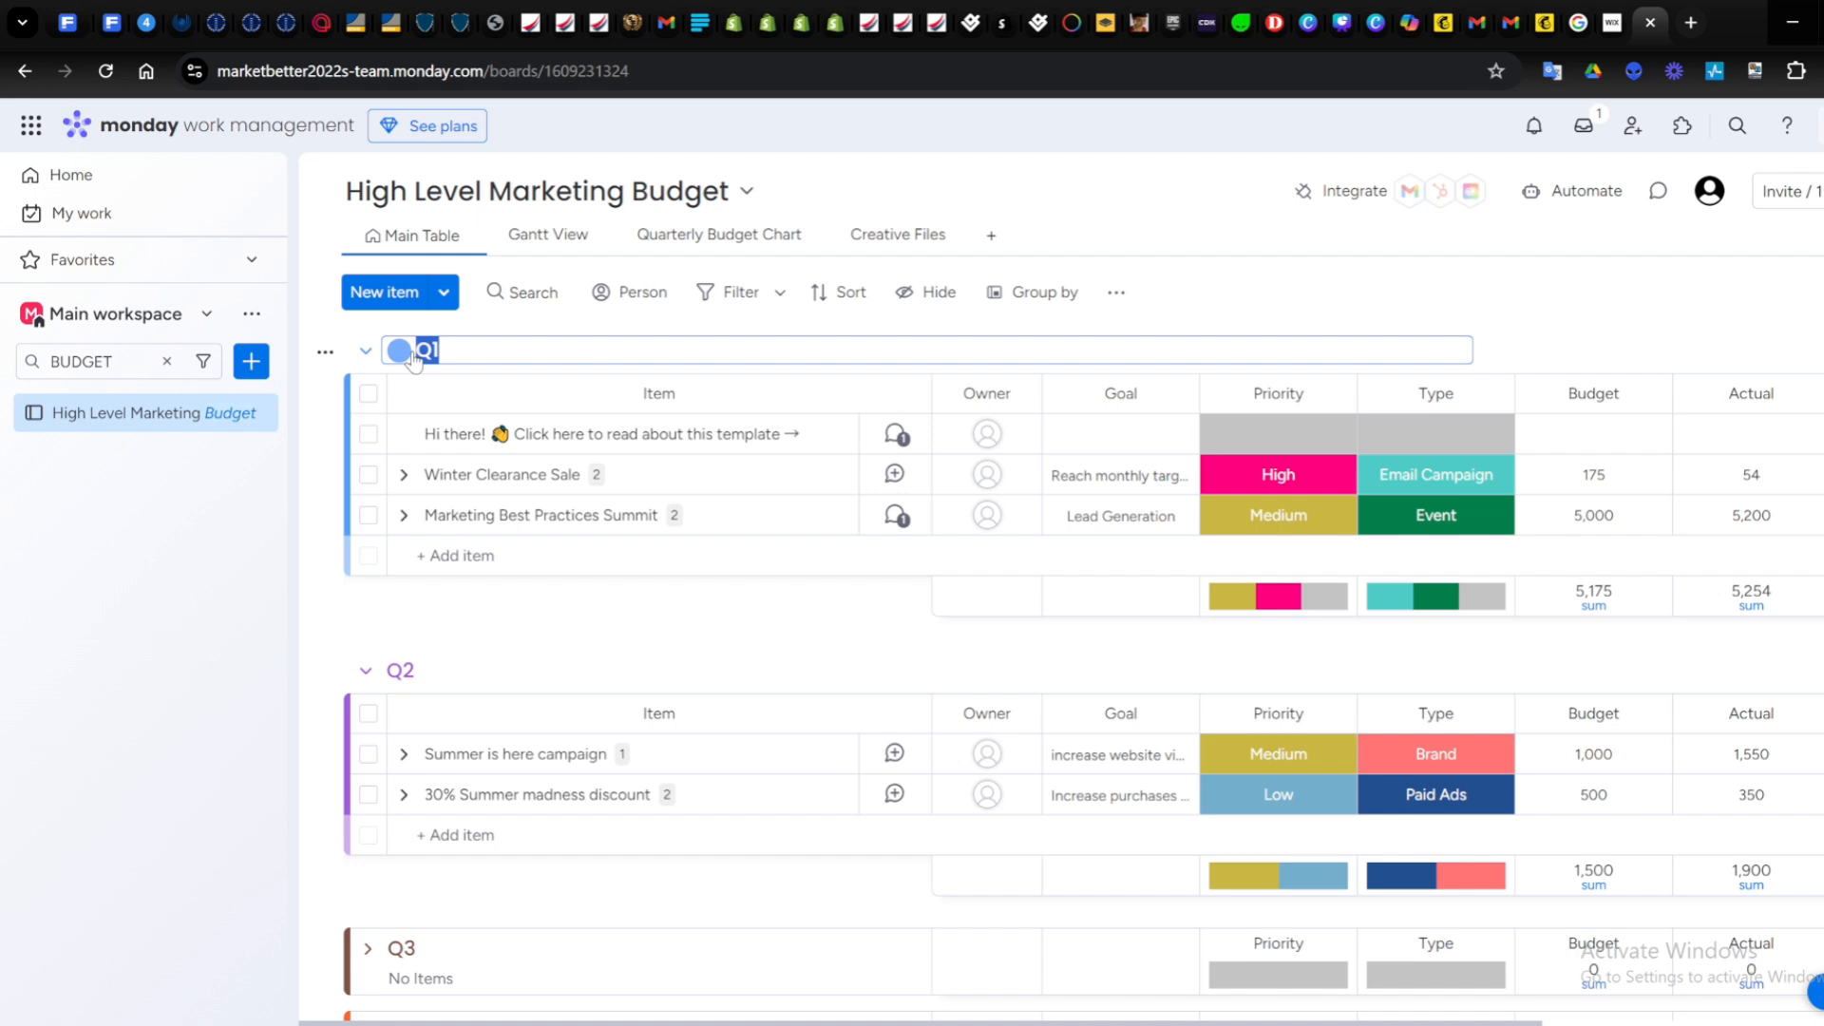
{"action": "type", "text": "FIRST YEAR BUDGET"}
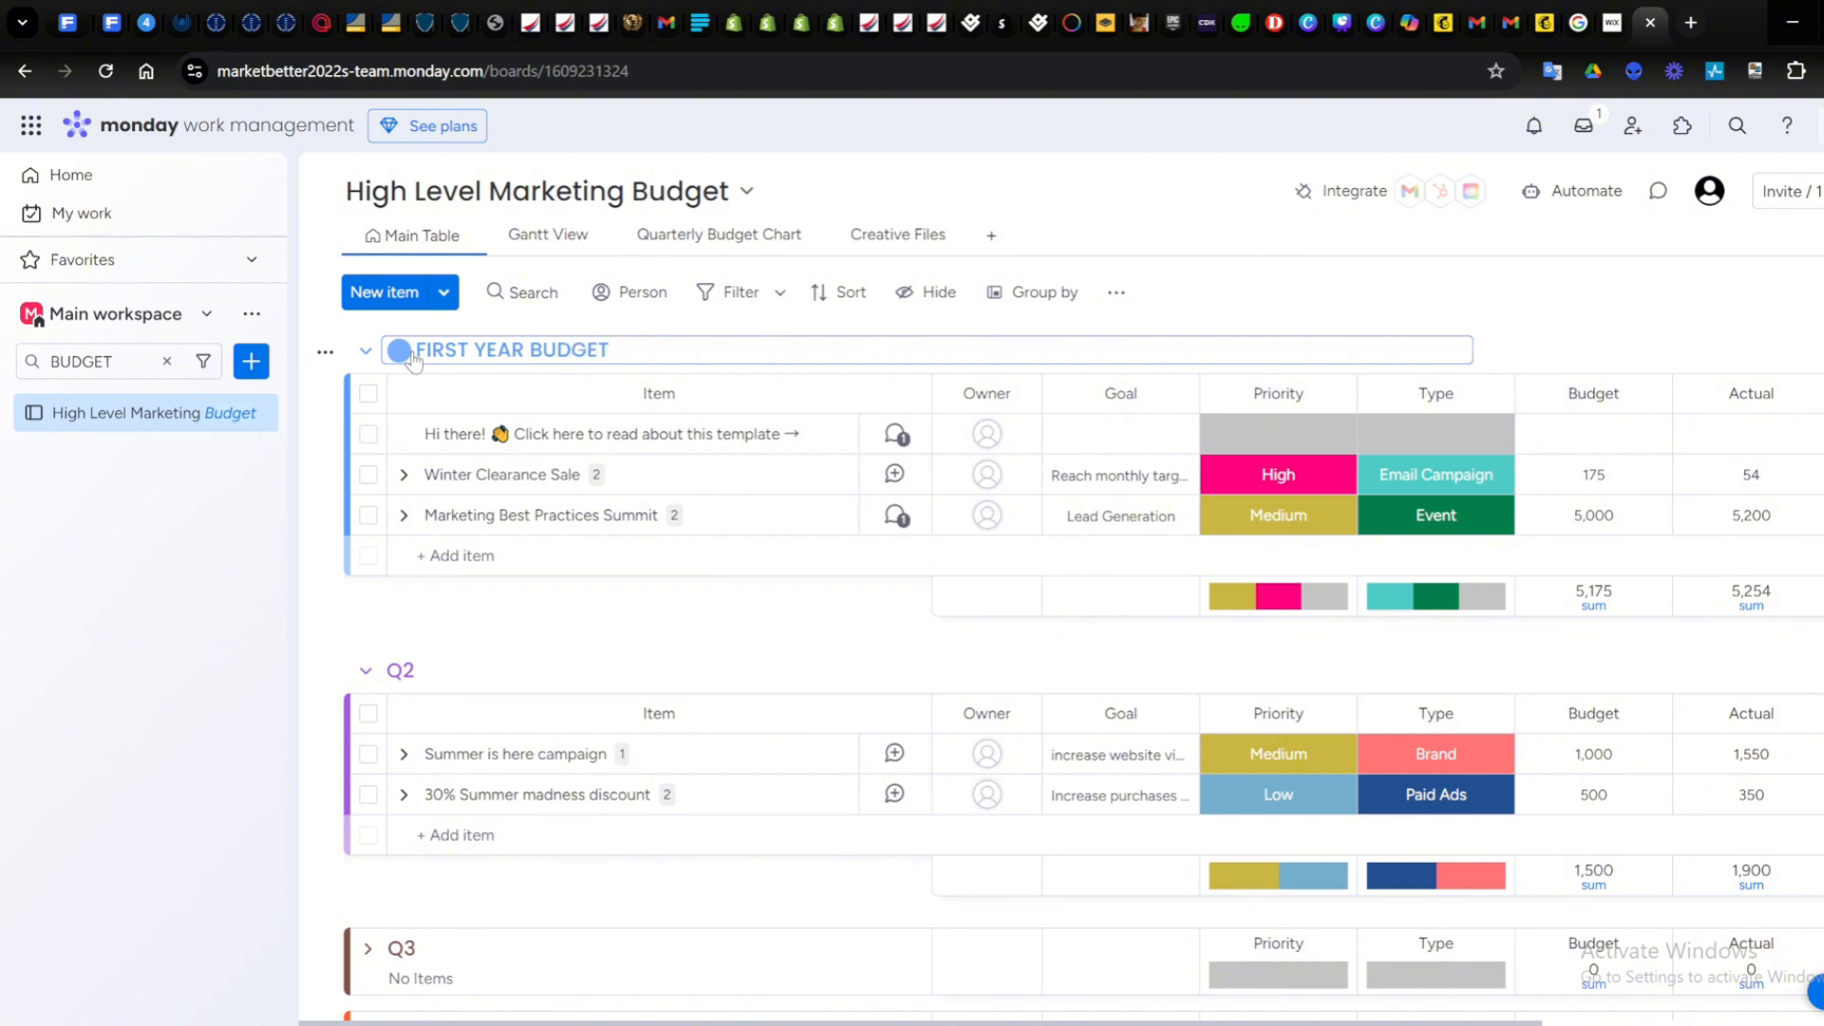
{"action": "left_click", "coordinate": [511, 627]}
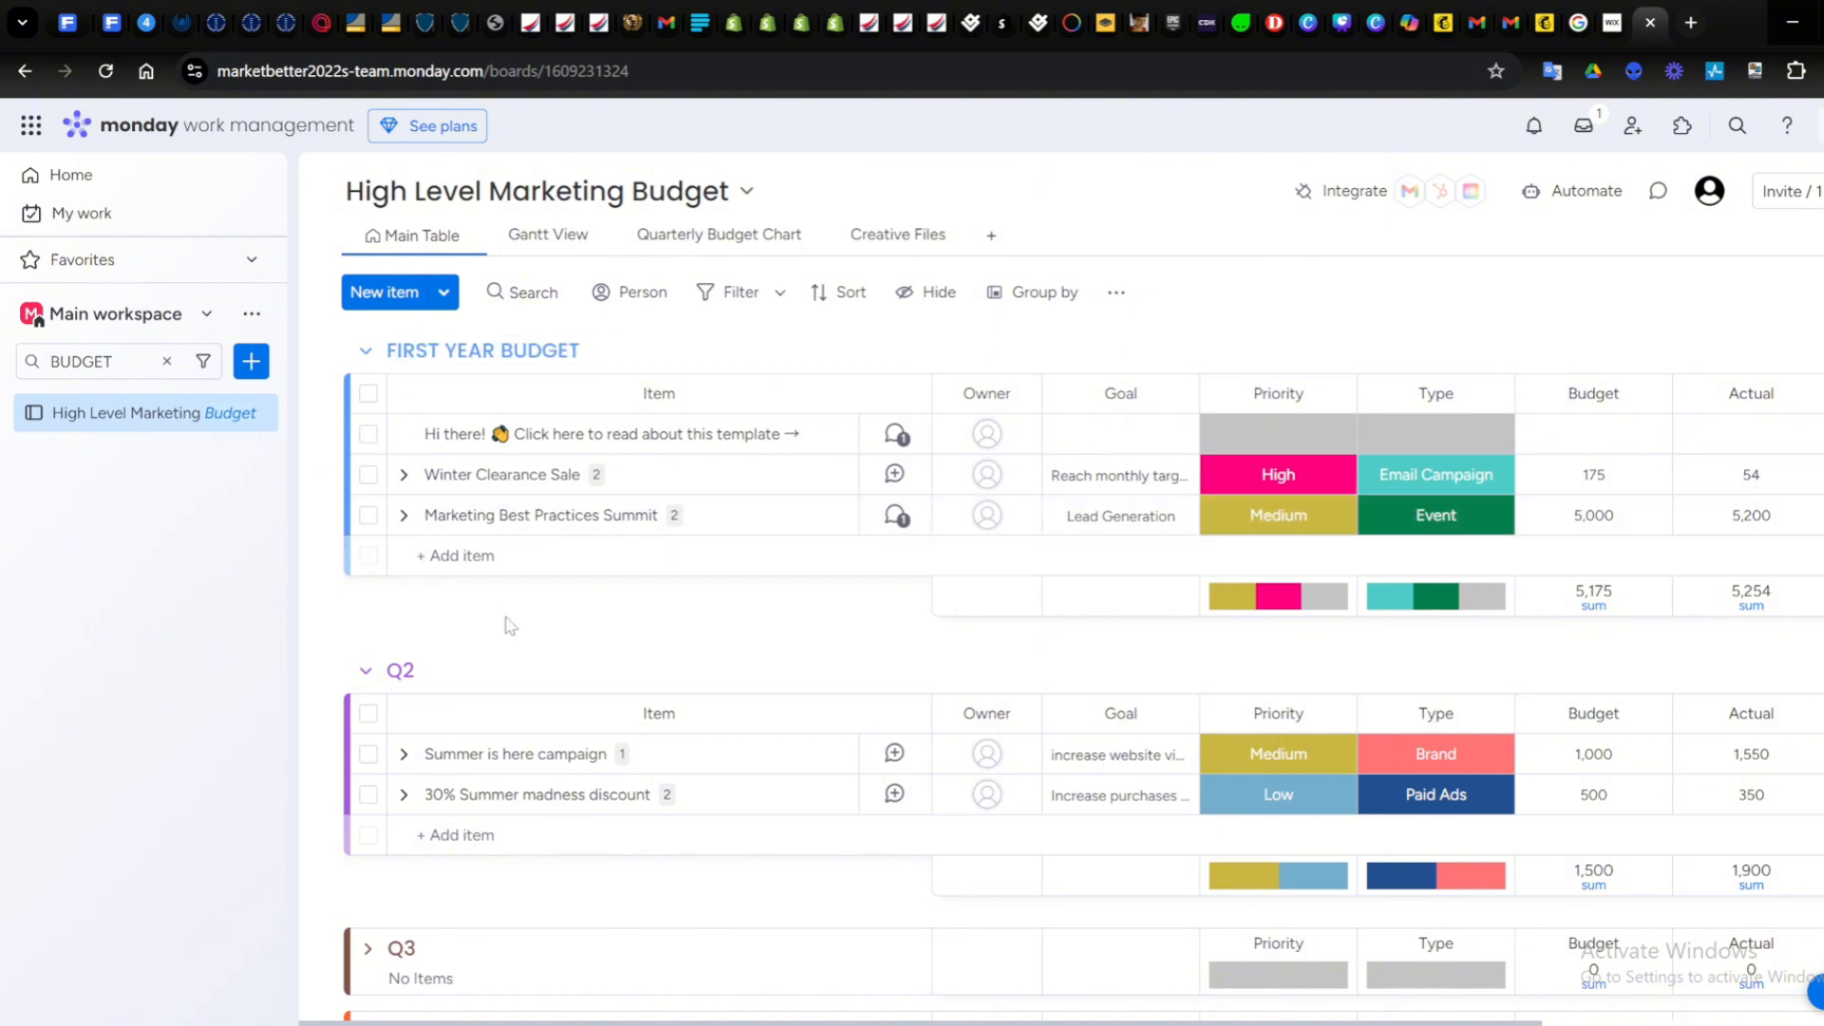
Rename the Q2 group as "MONTLY EXPENSES".
{"action": "left_click", "coordinate": [415, 674]}
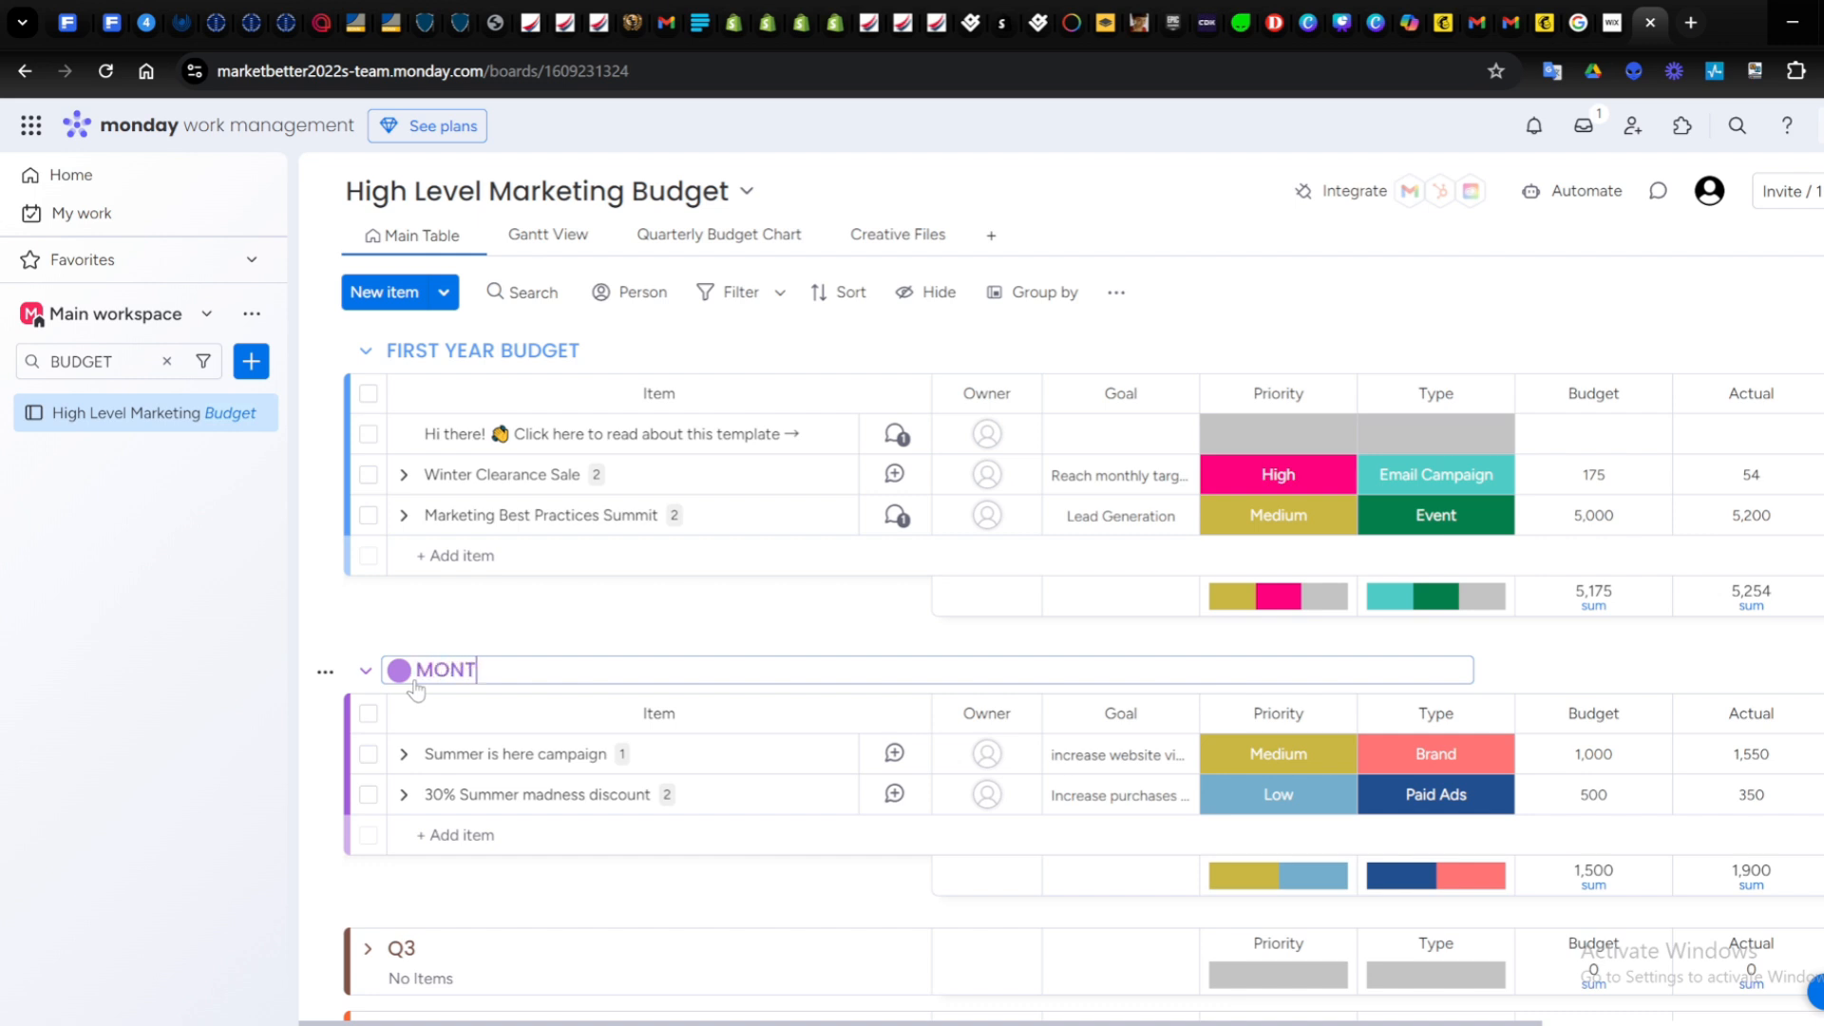
{"action": "type", "text": "MONTLY EXPENSES"}
{"action": "key", "text": "Return"}
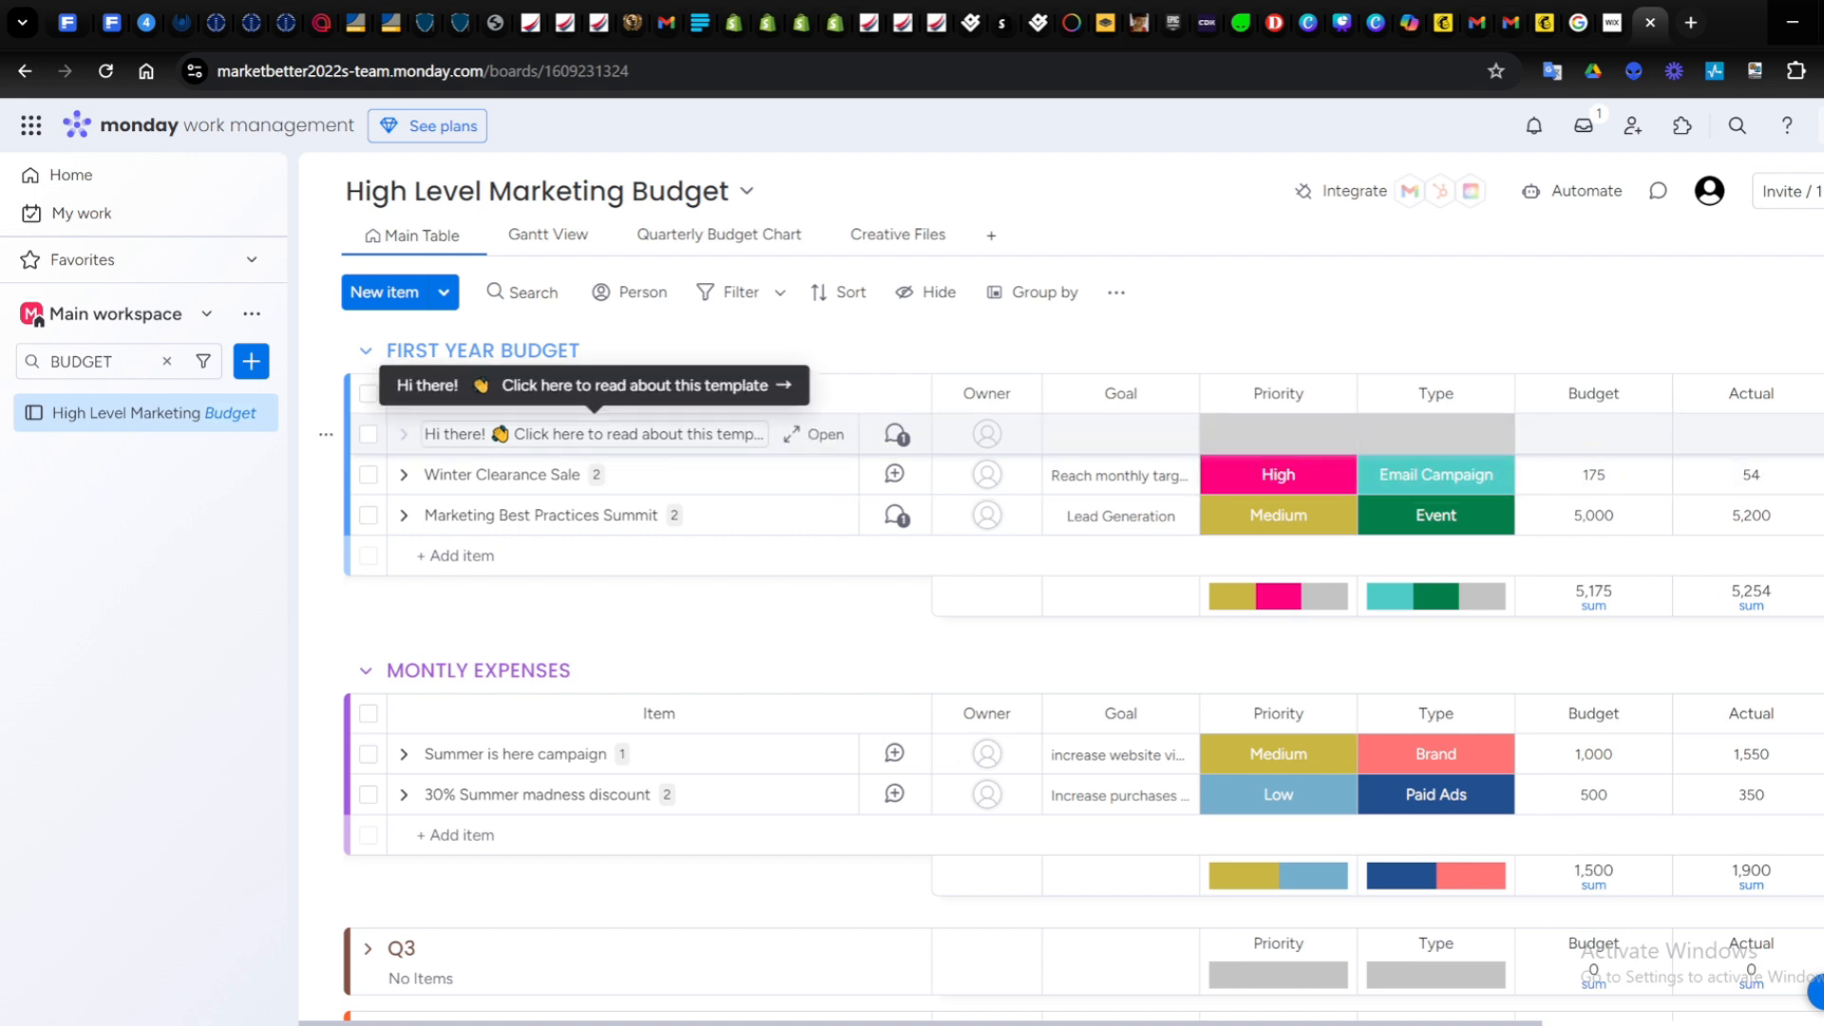
Rename the "Winter Clearance Sale" item in the first group as "WE NEED TO SAVE 5000$".
{"action": "left_click", "coordinate": [595, 433]}
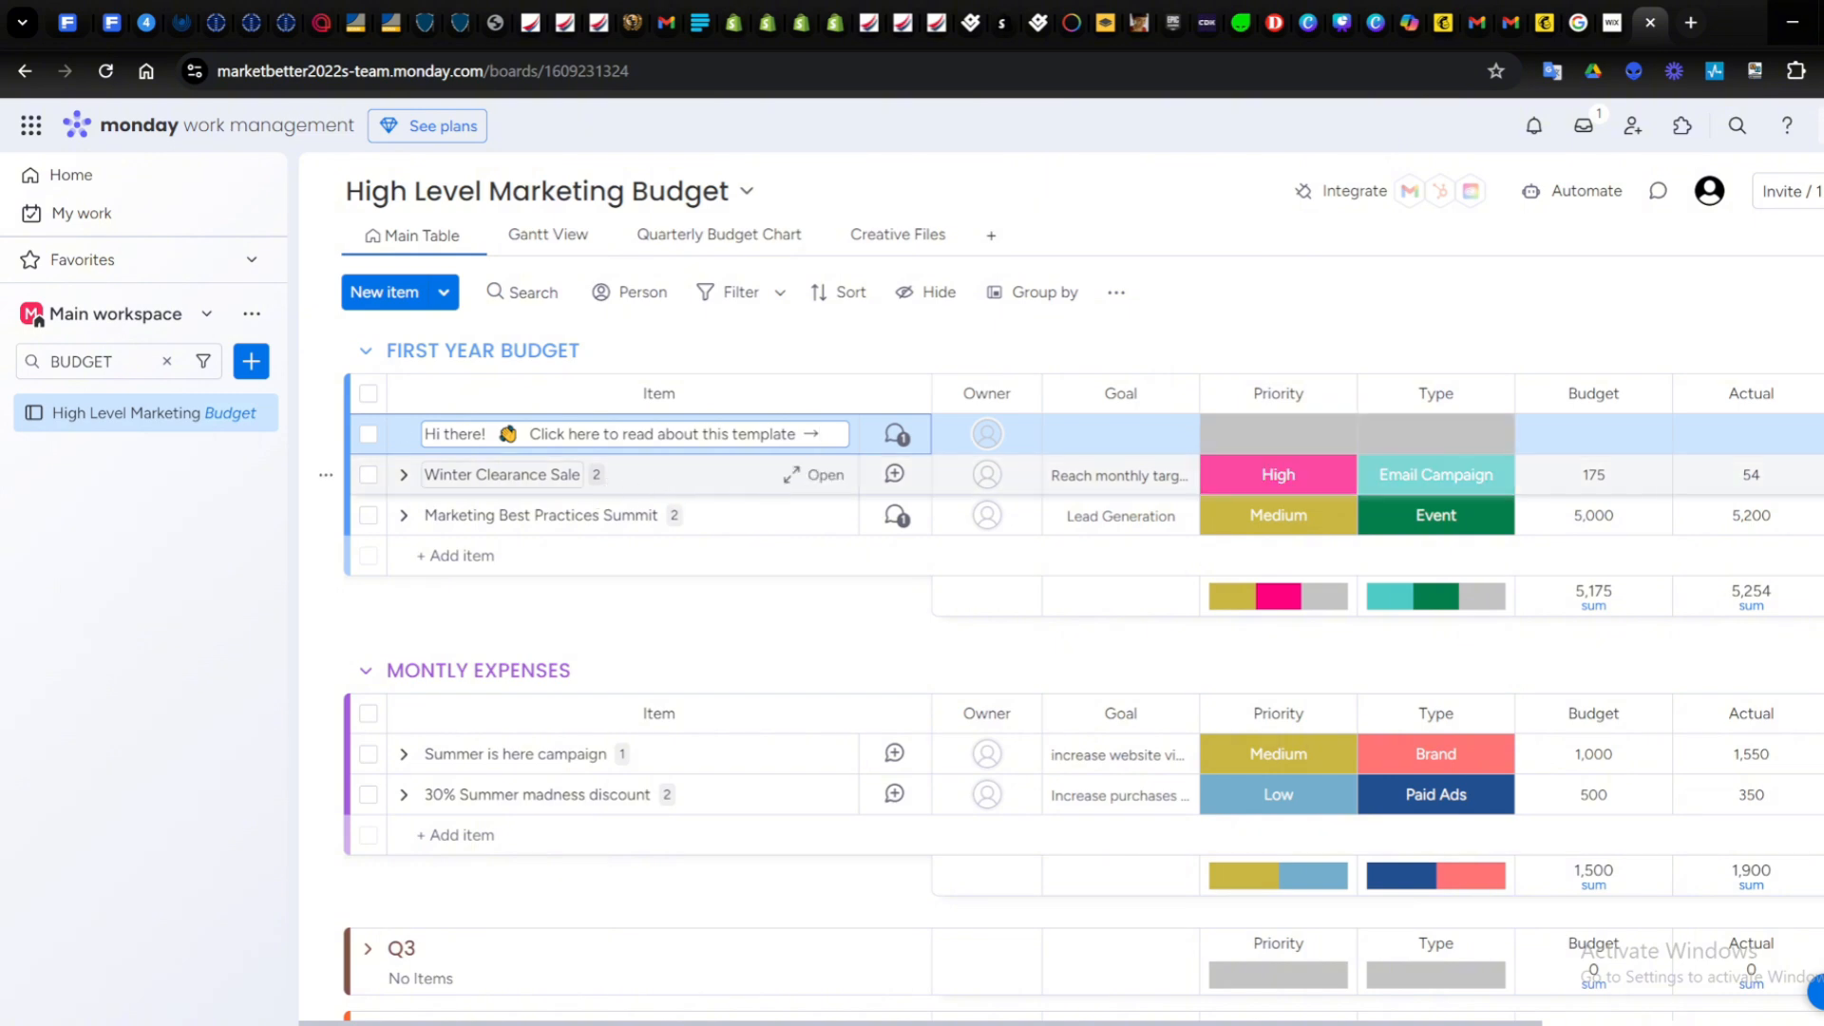
{"action": "left_click", "coordinate": [517, 474]}
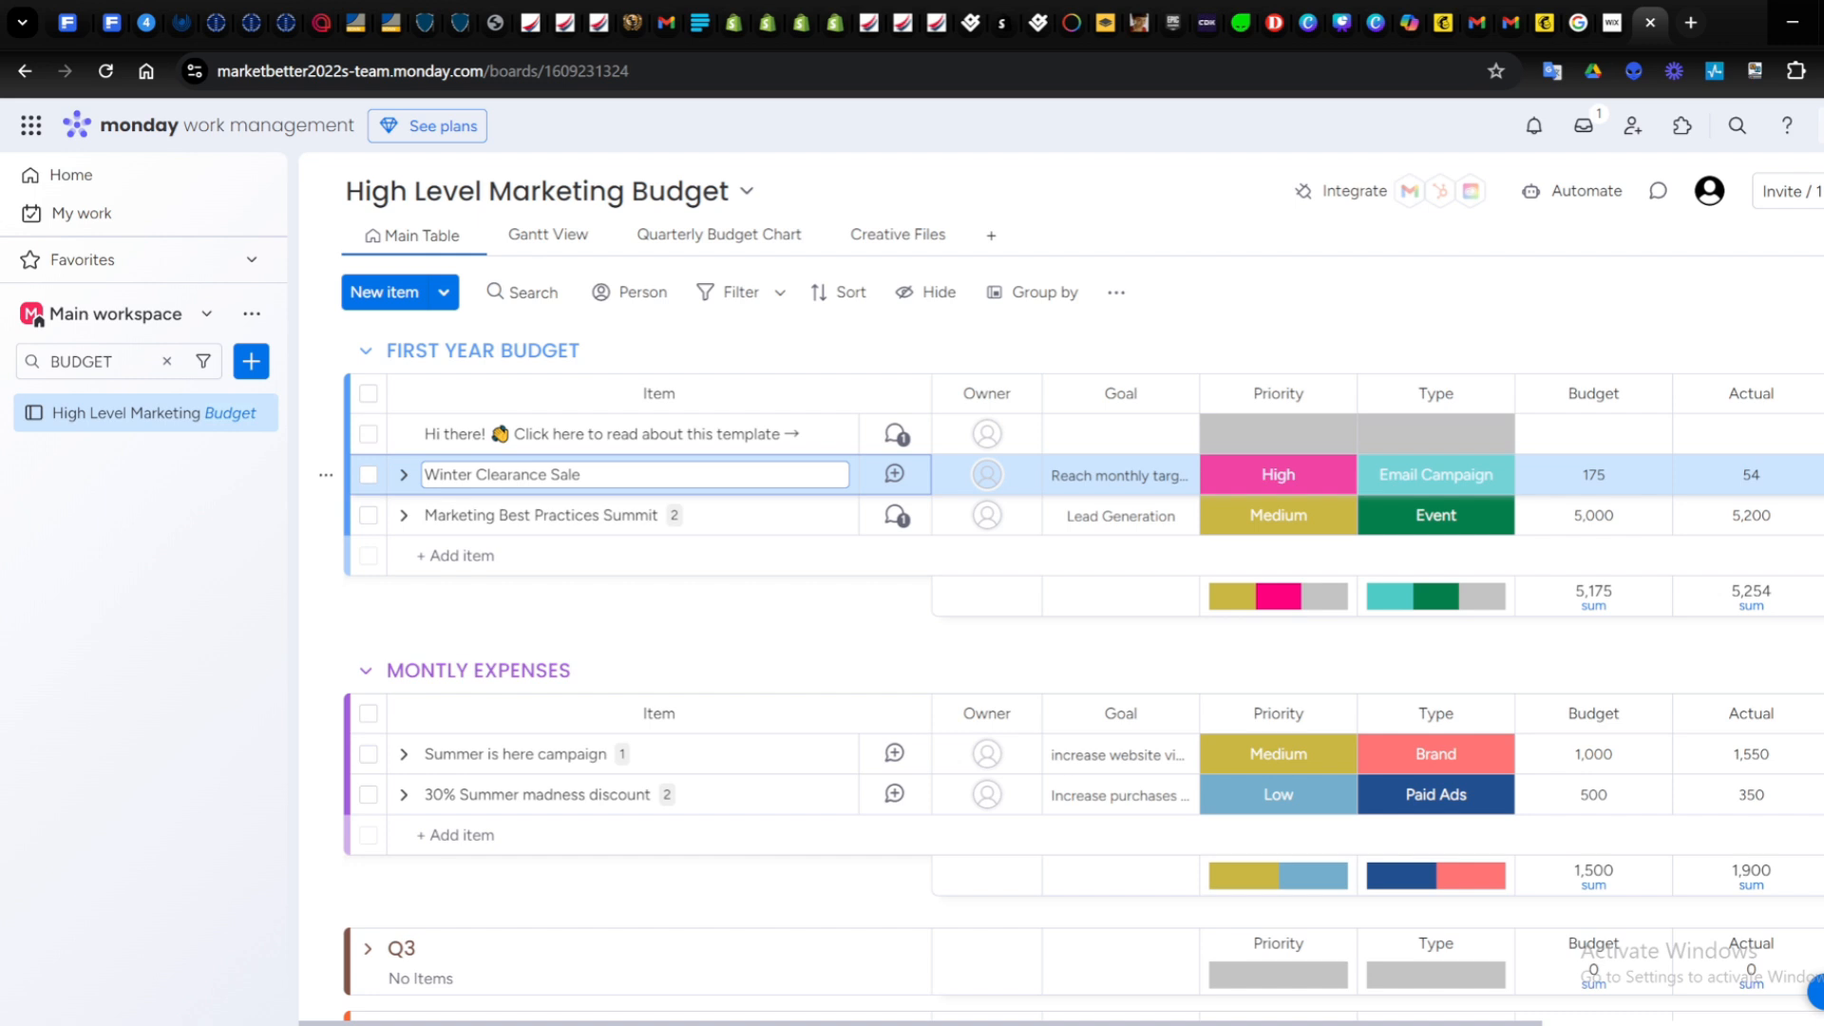
{"action": "key", "text": "ctrl+shift+Left"}
{"action": "key", "text": "ctrl+shift+Left"}
{"action": "key", "text": "ctrl+shift+Left"}
{"action": "key", "text": "ctrl+shift+Left"}
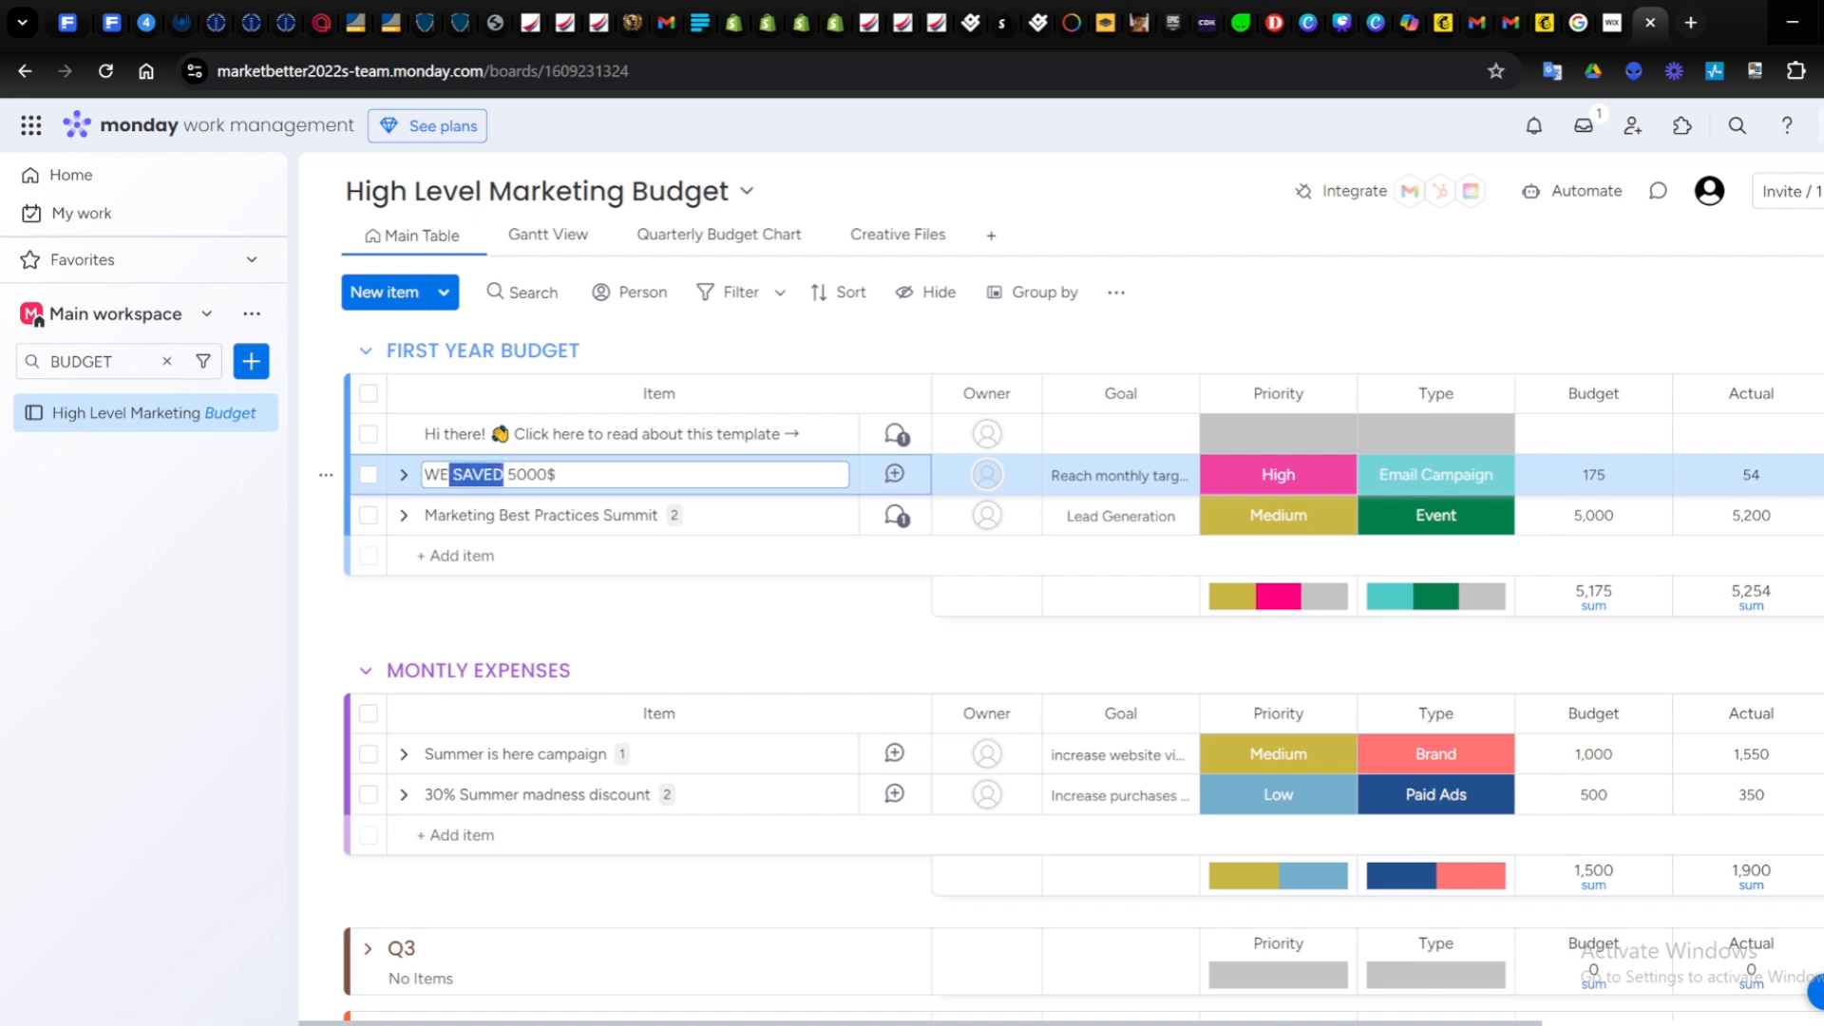
{"action": "type", "text": "NEED TO SAVE"}
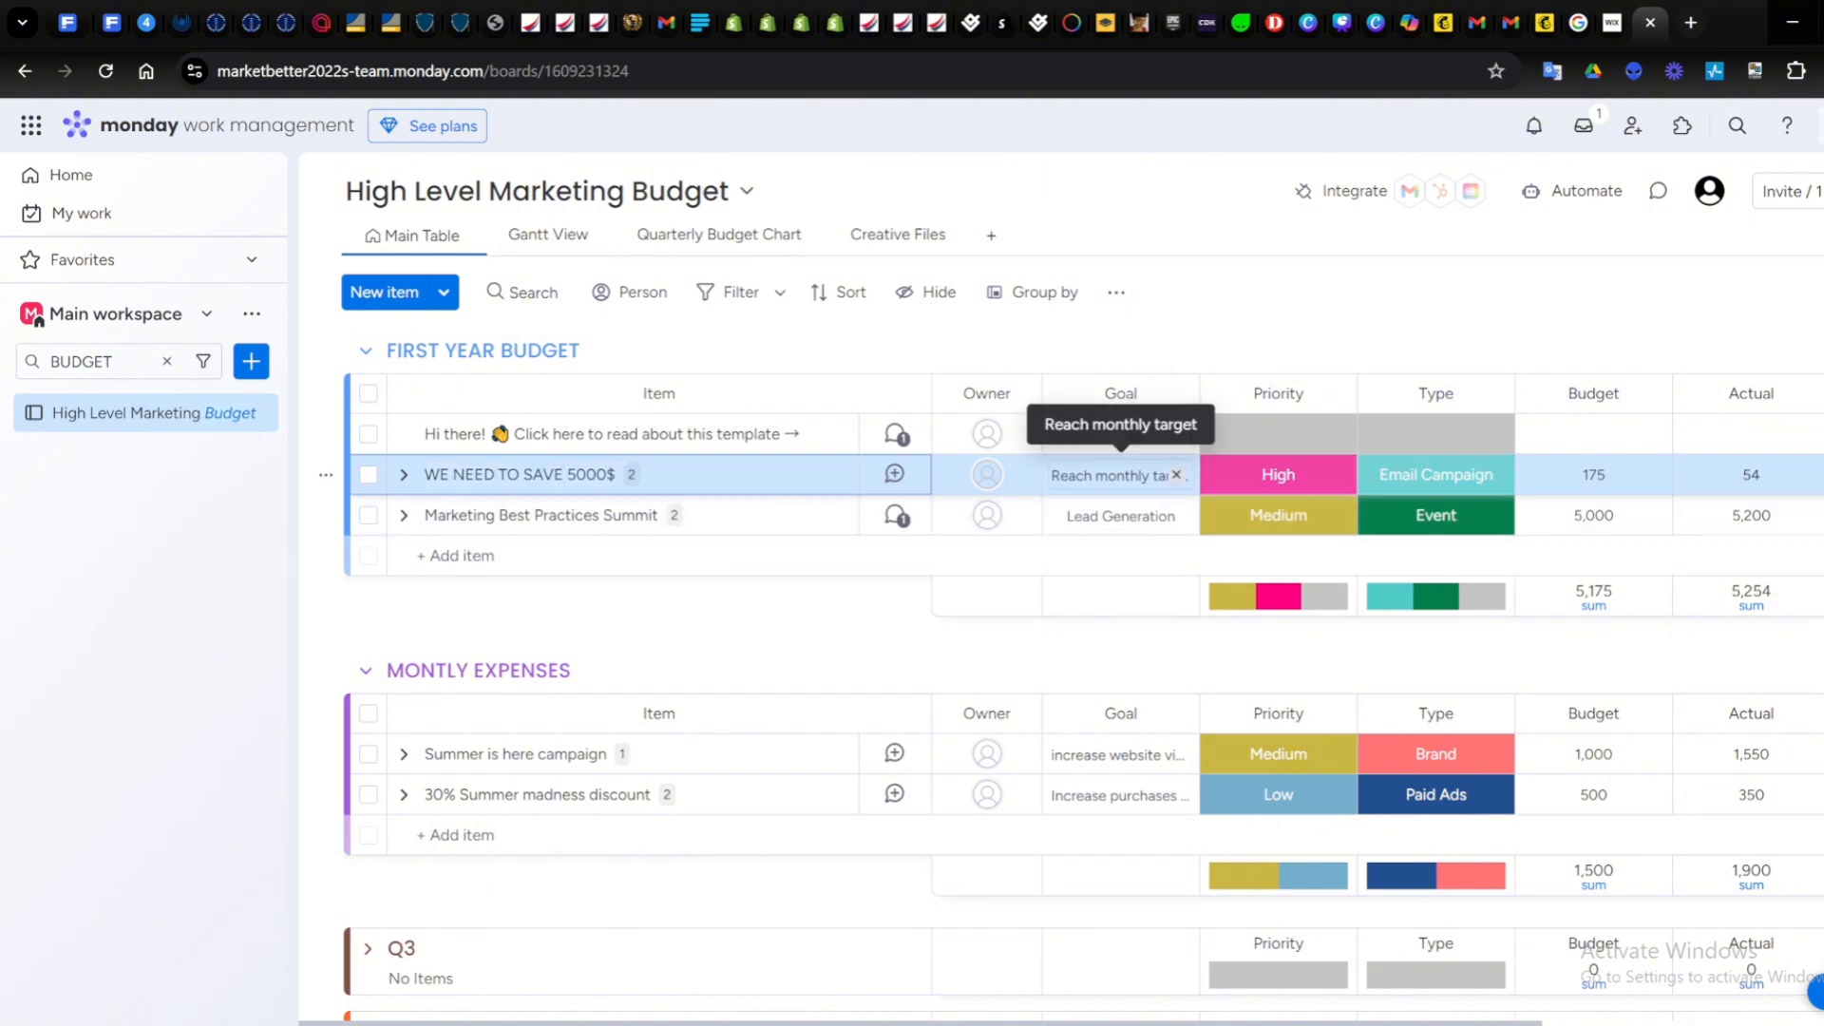
Review the goal suggestion, the priority and type labels, and the available actions for the "WE NEED TO SAVE 5000$" item.
{"action": "left_click", "coordinate": [1120, 475]}
{"action": "left_click", "coordinate": [1132, 511]}
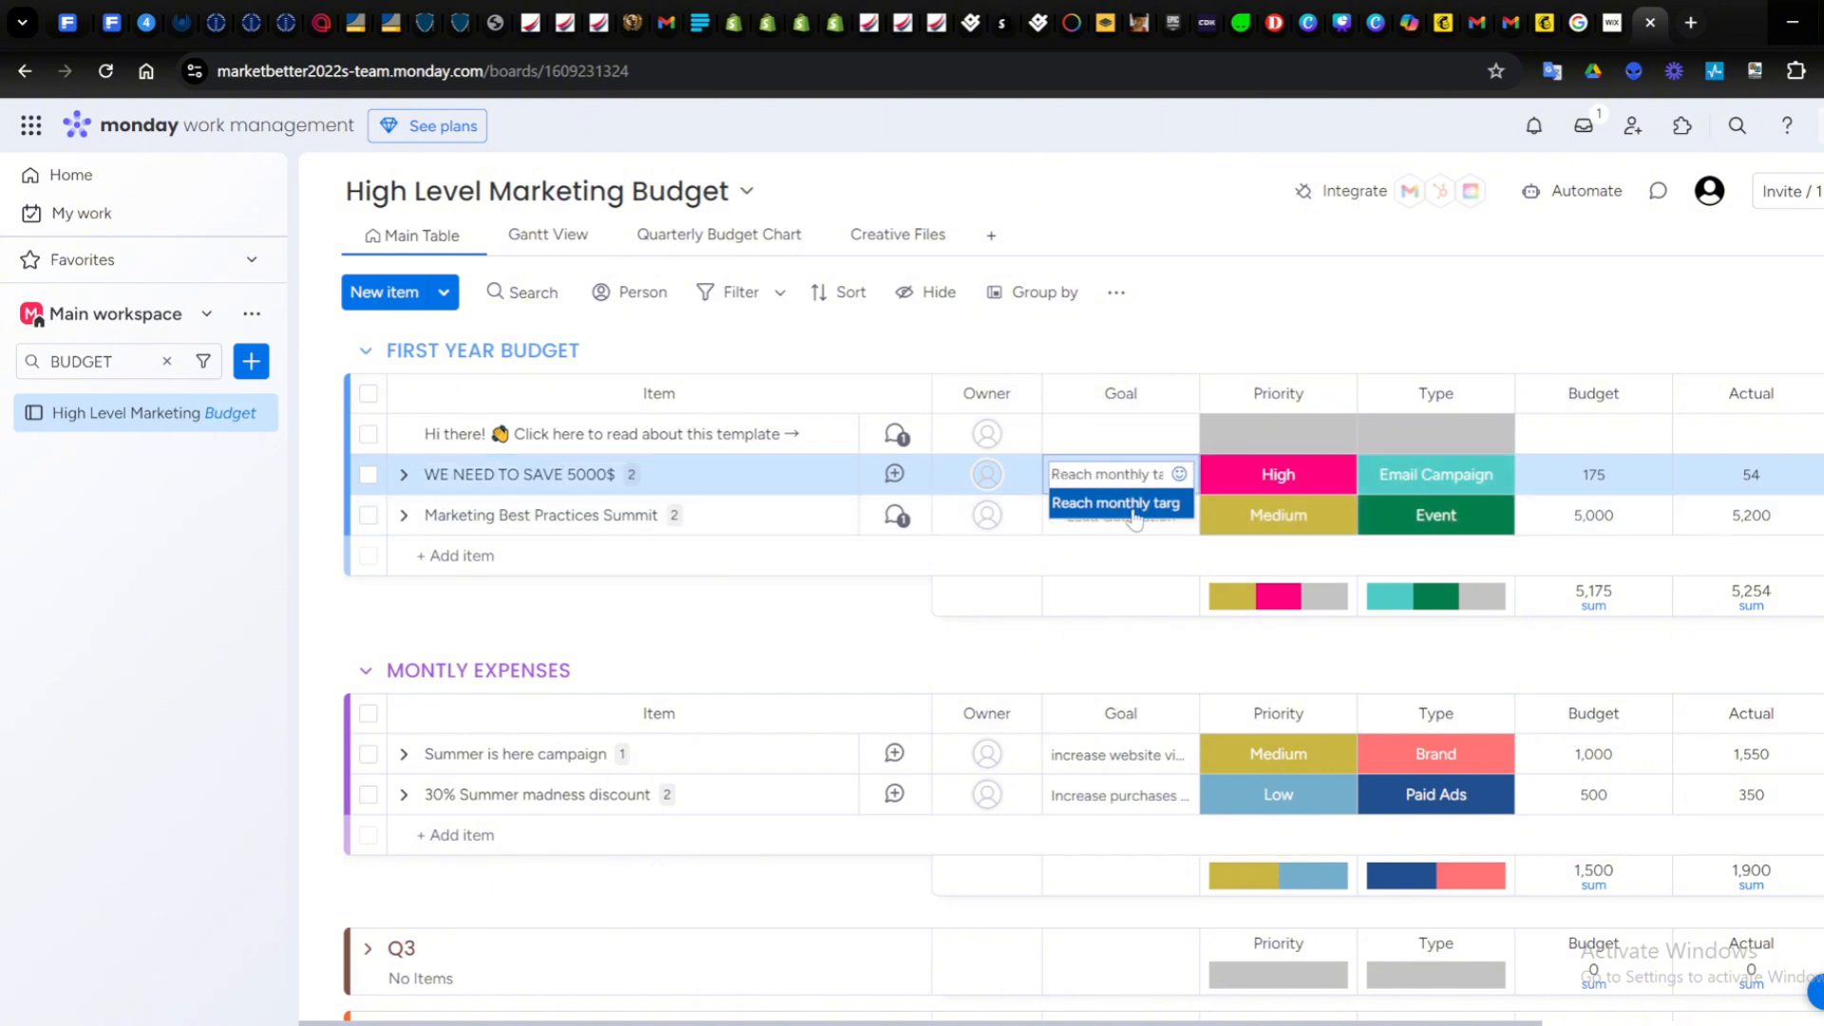
{"action": "left_click", "coordinate": [1284, 477]}
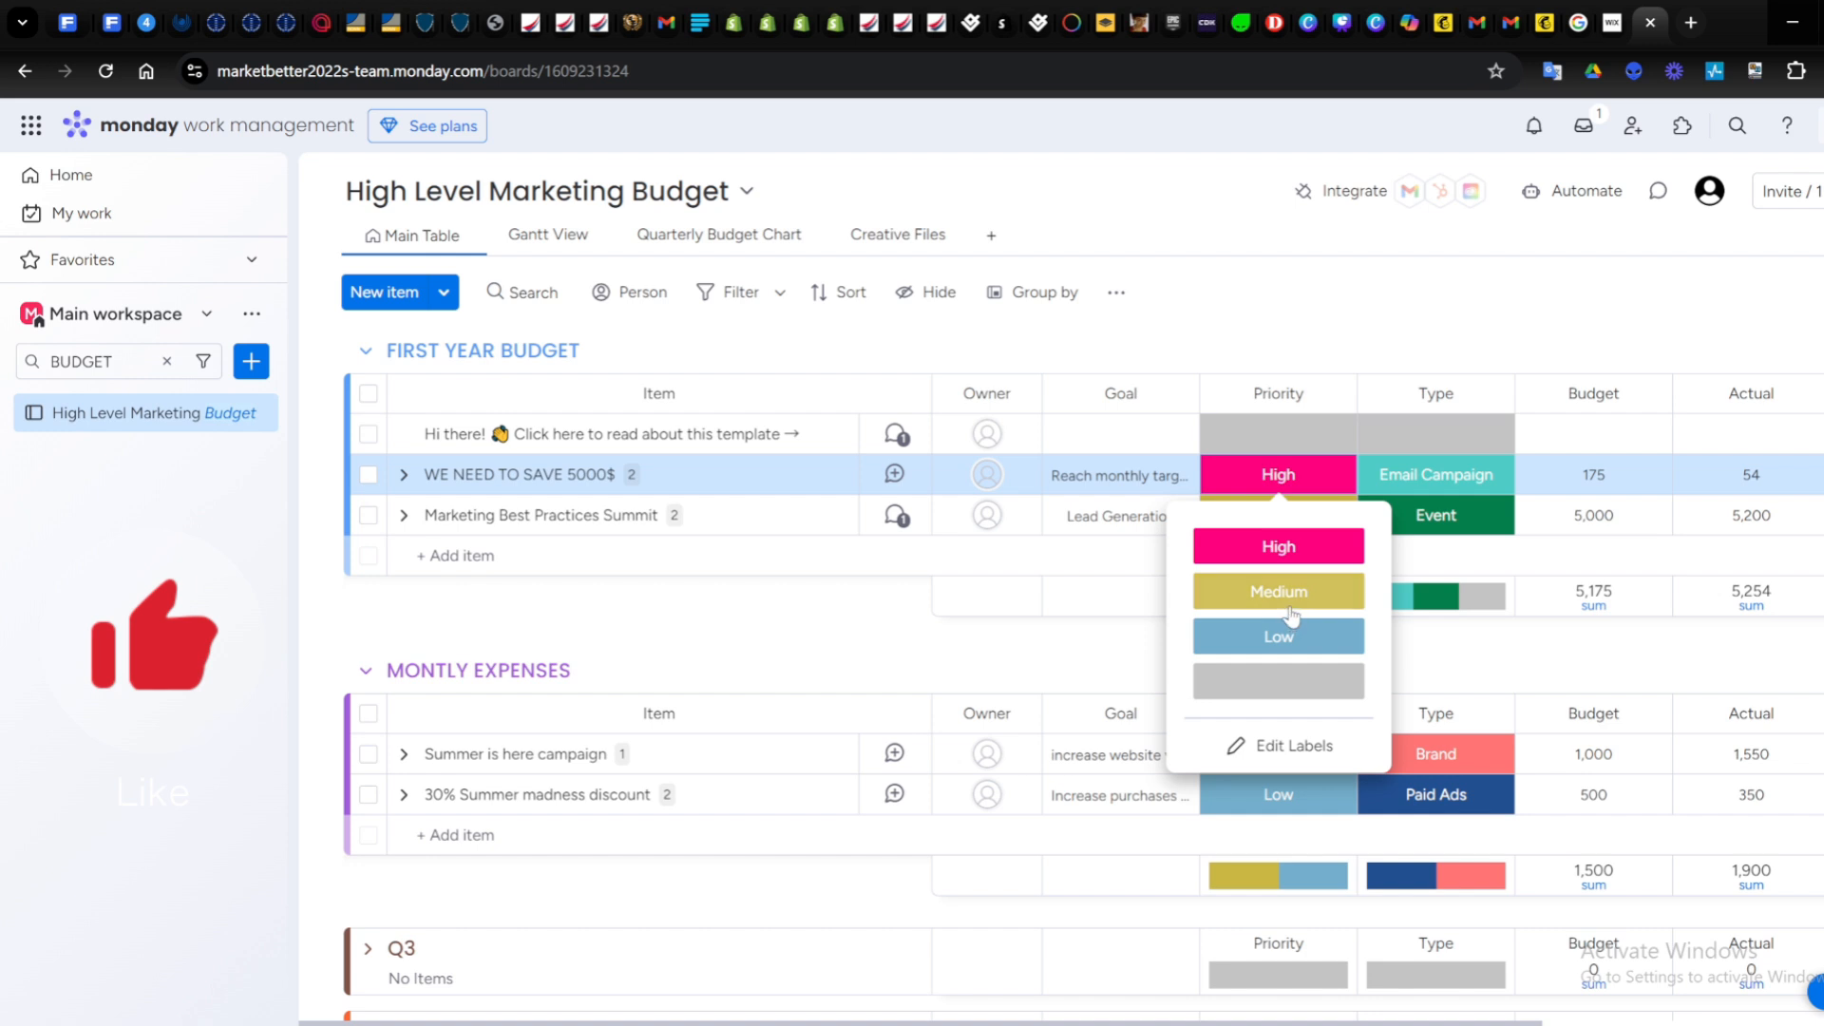
{"action": "left_click", "coordinate": [1424, 484]}
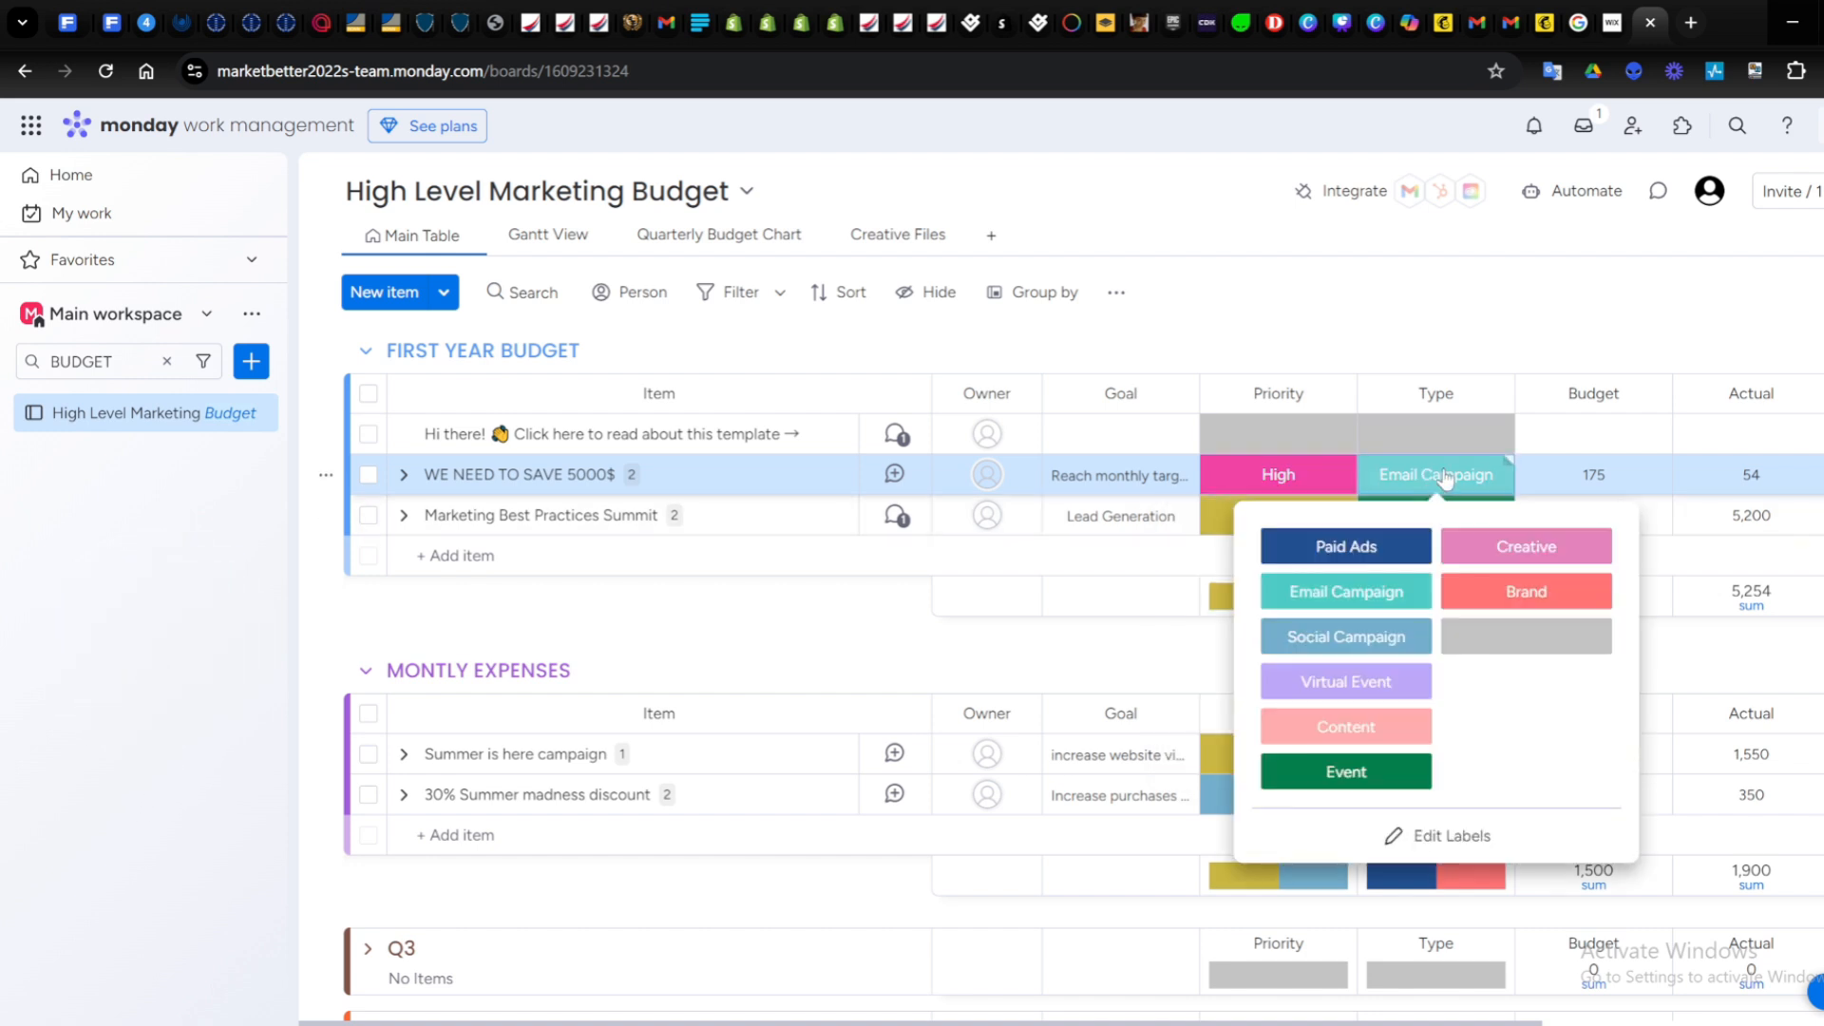
{"action": "right_click", "coordinate": [677, 480]}
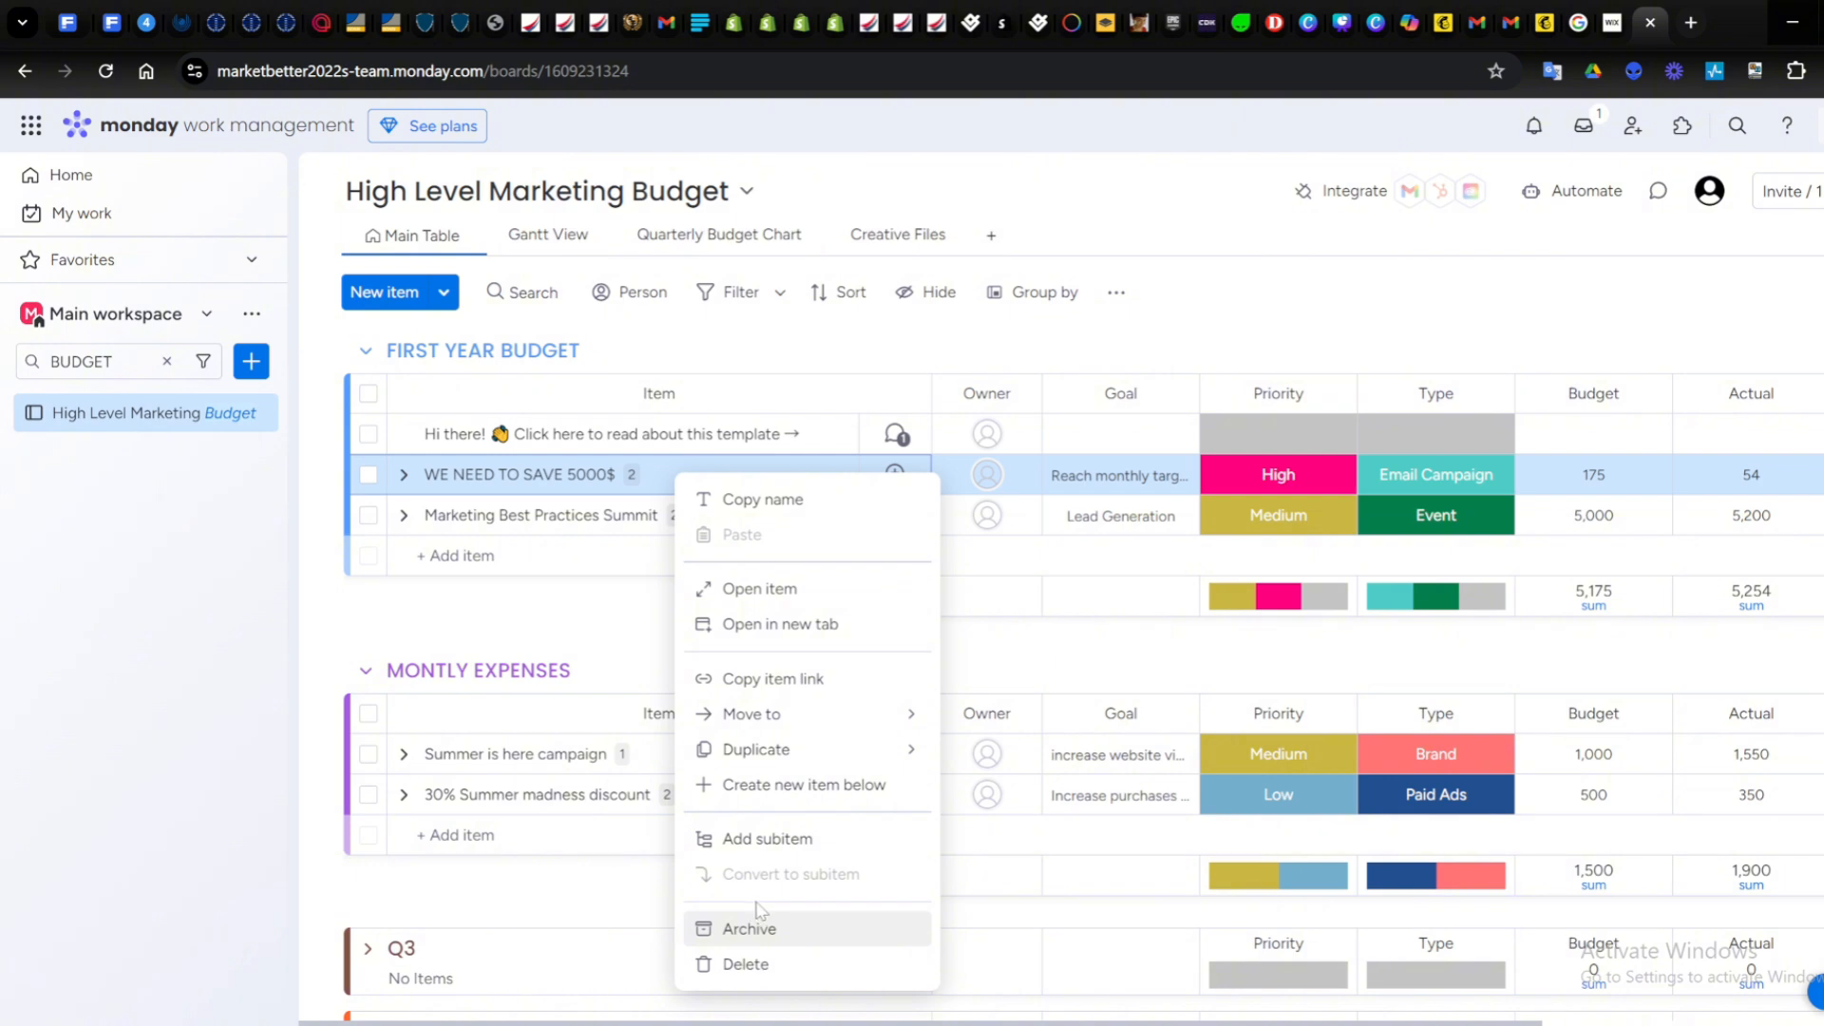
{"action": "left_click", "coordinate": [533, 614]}
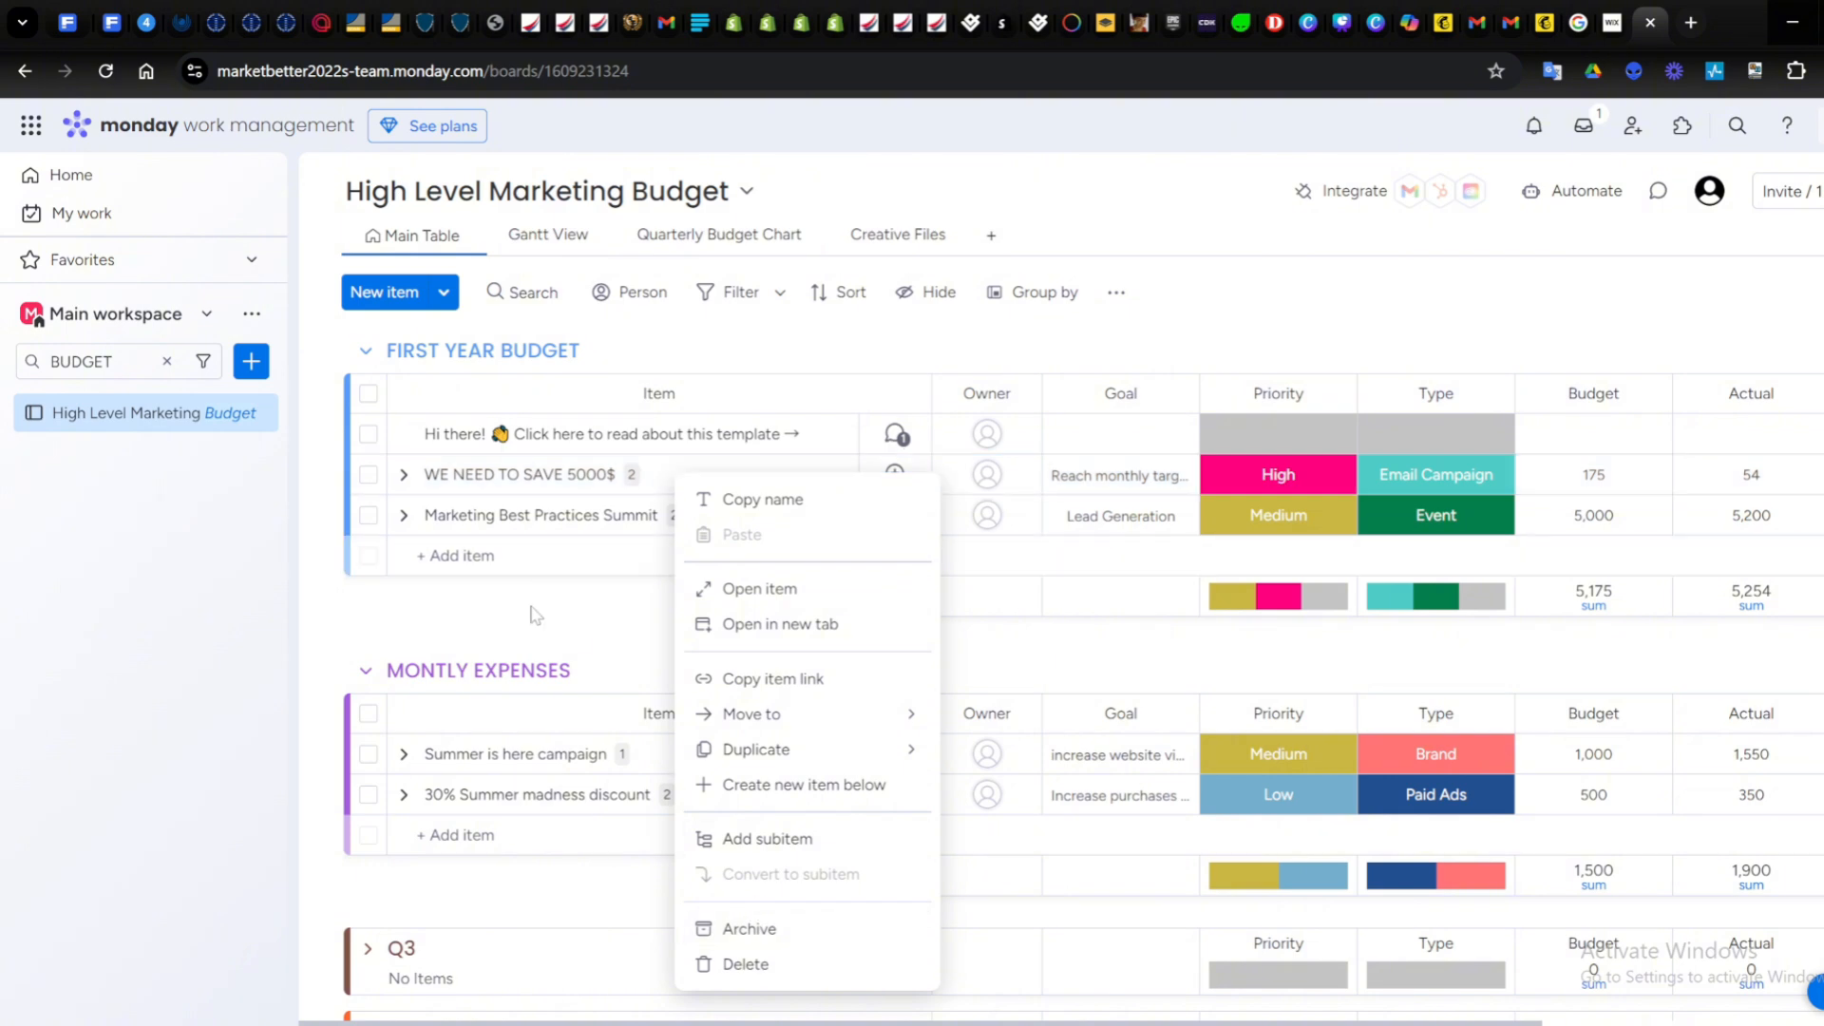
{"action": "left_click", "coordinate": [598, 515]}
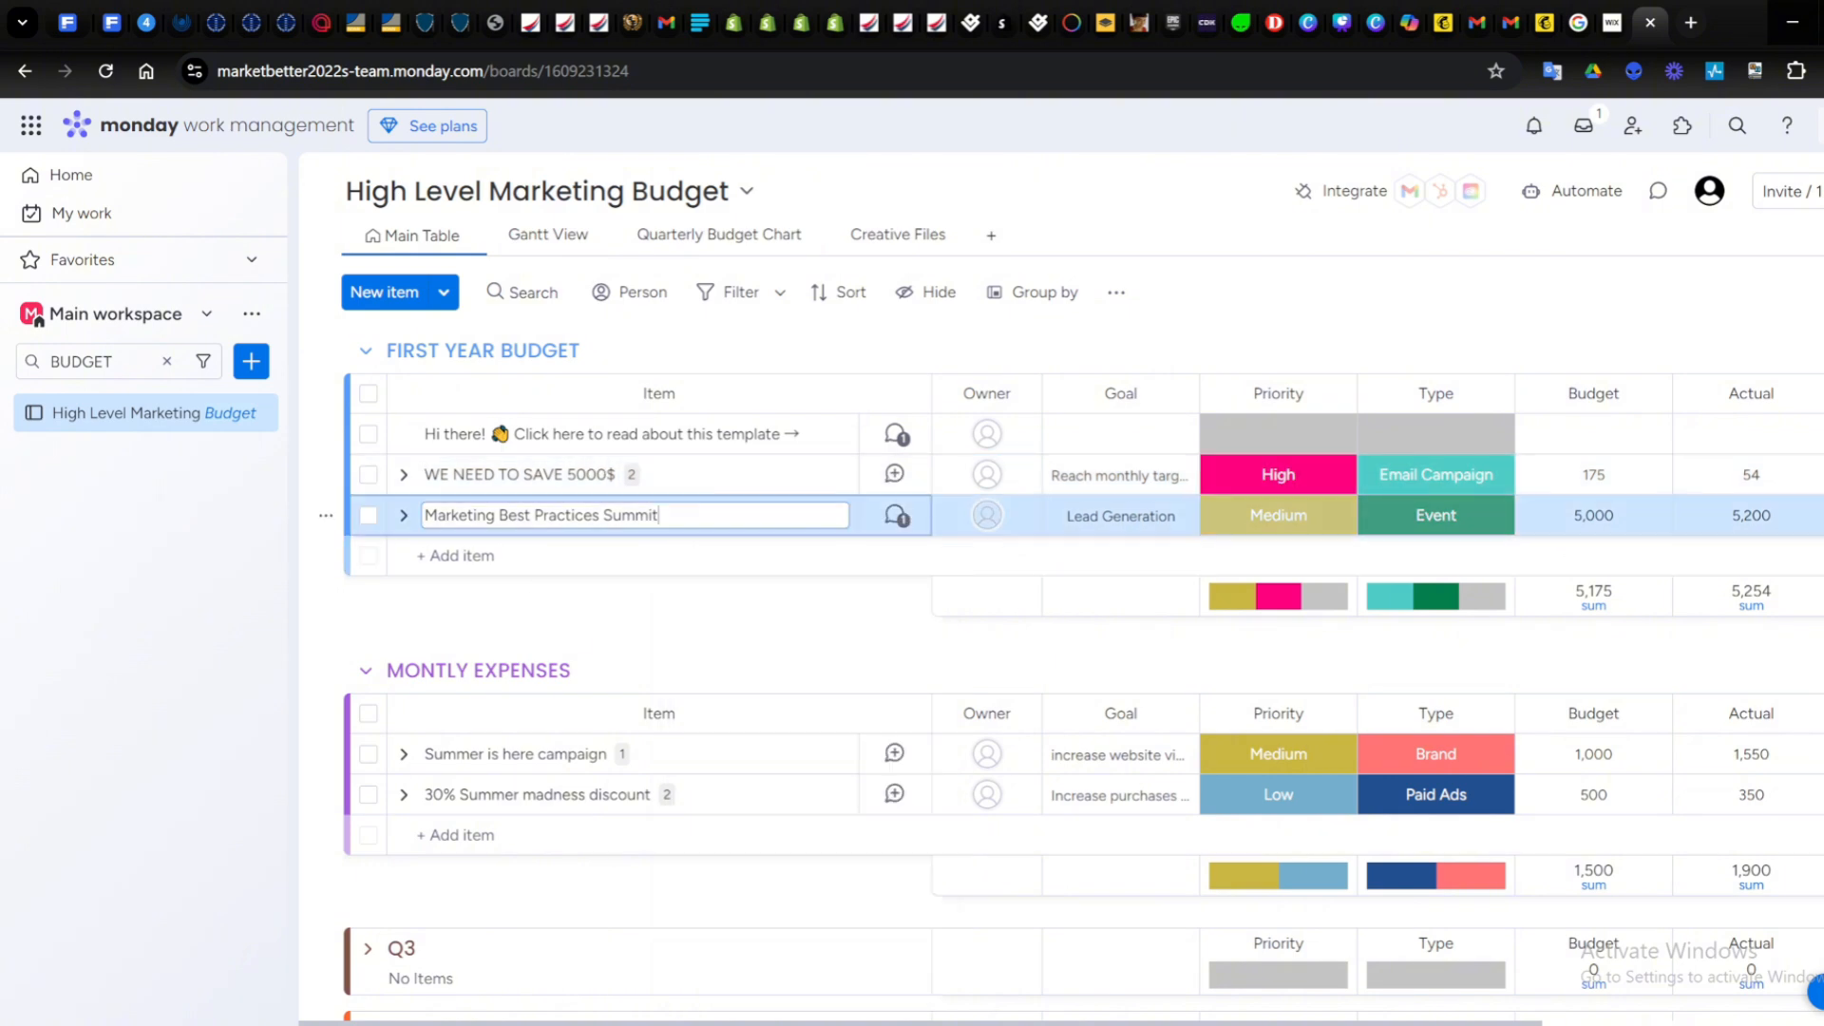
{"action": "key", "text": "ctrl+shift+Left"}
{"action": "key", "text": "ctrl+shift+Left"}
{"action": "key", "text": "ctrl+shift+Left"}
{"action": "key", "text": "ctrl+shift+Left"}
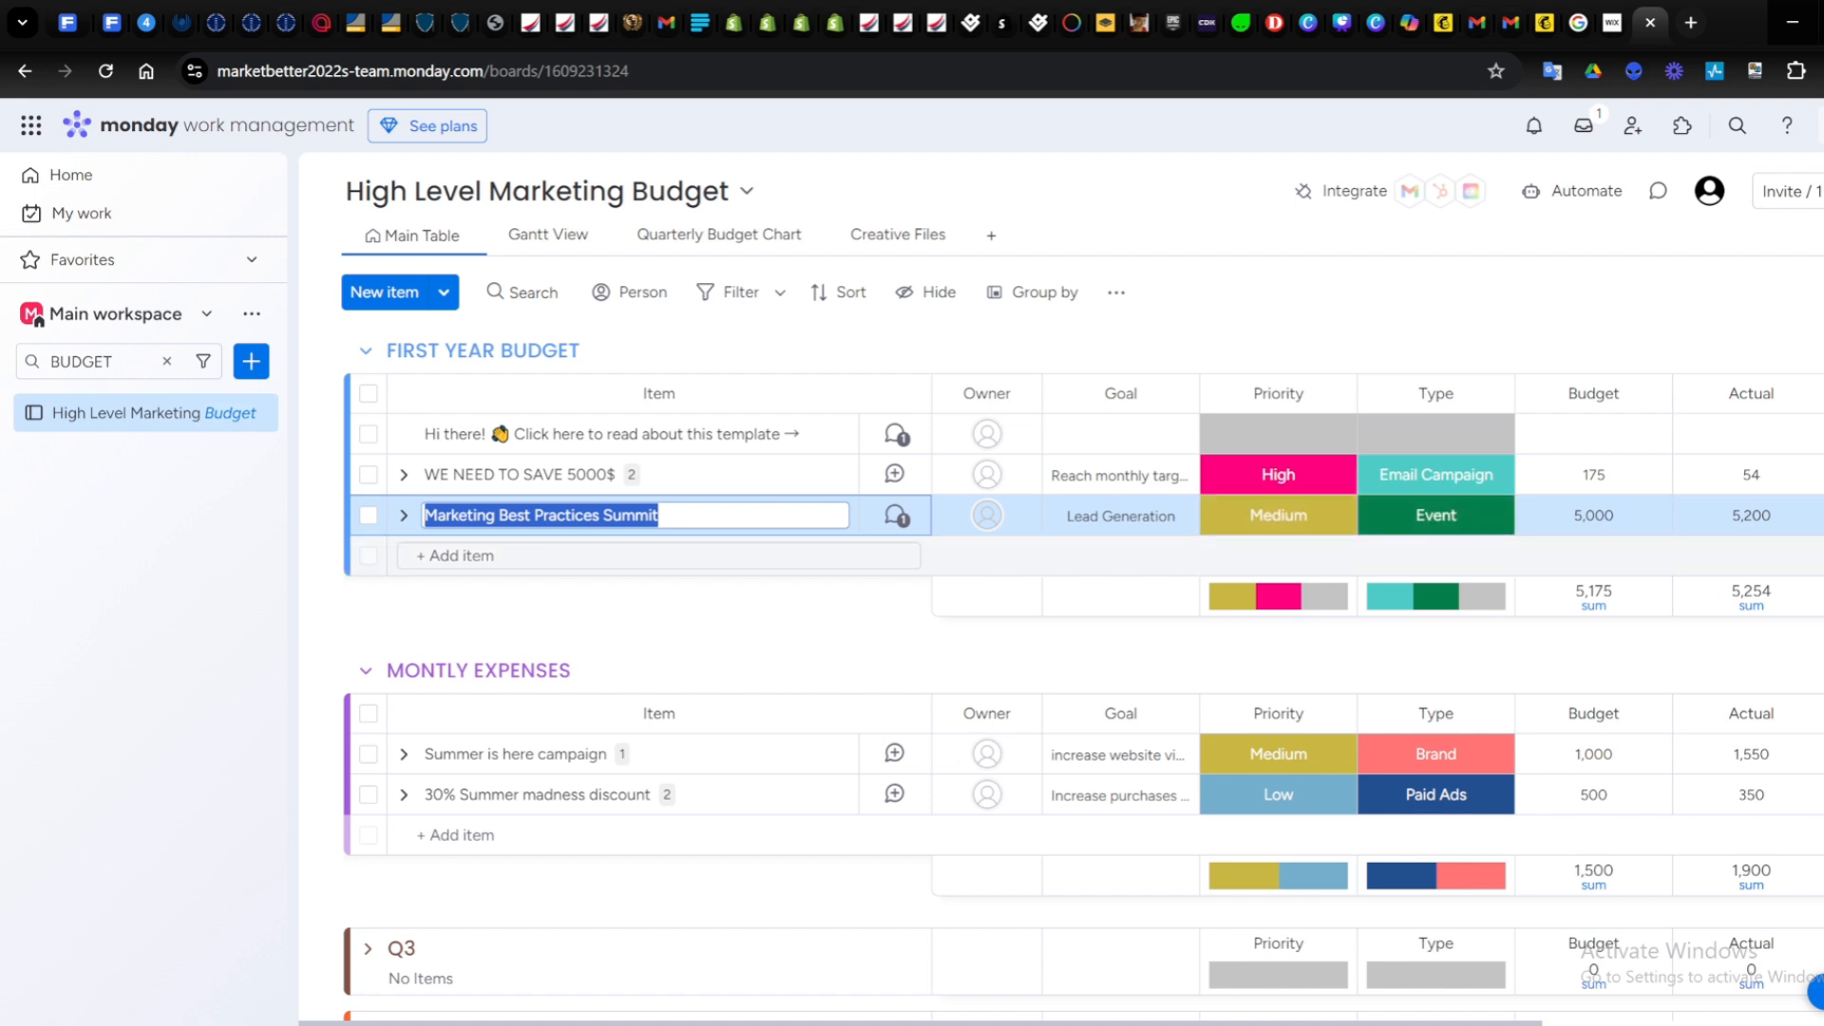
{"action": "left_click", "coordinate": [570, 556]}
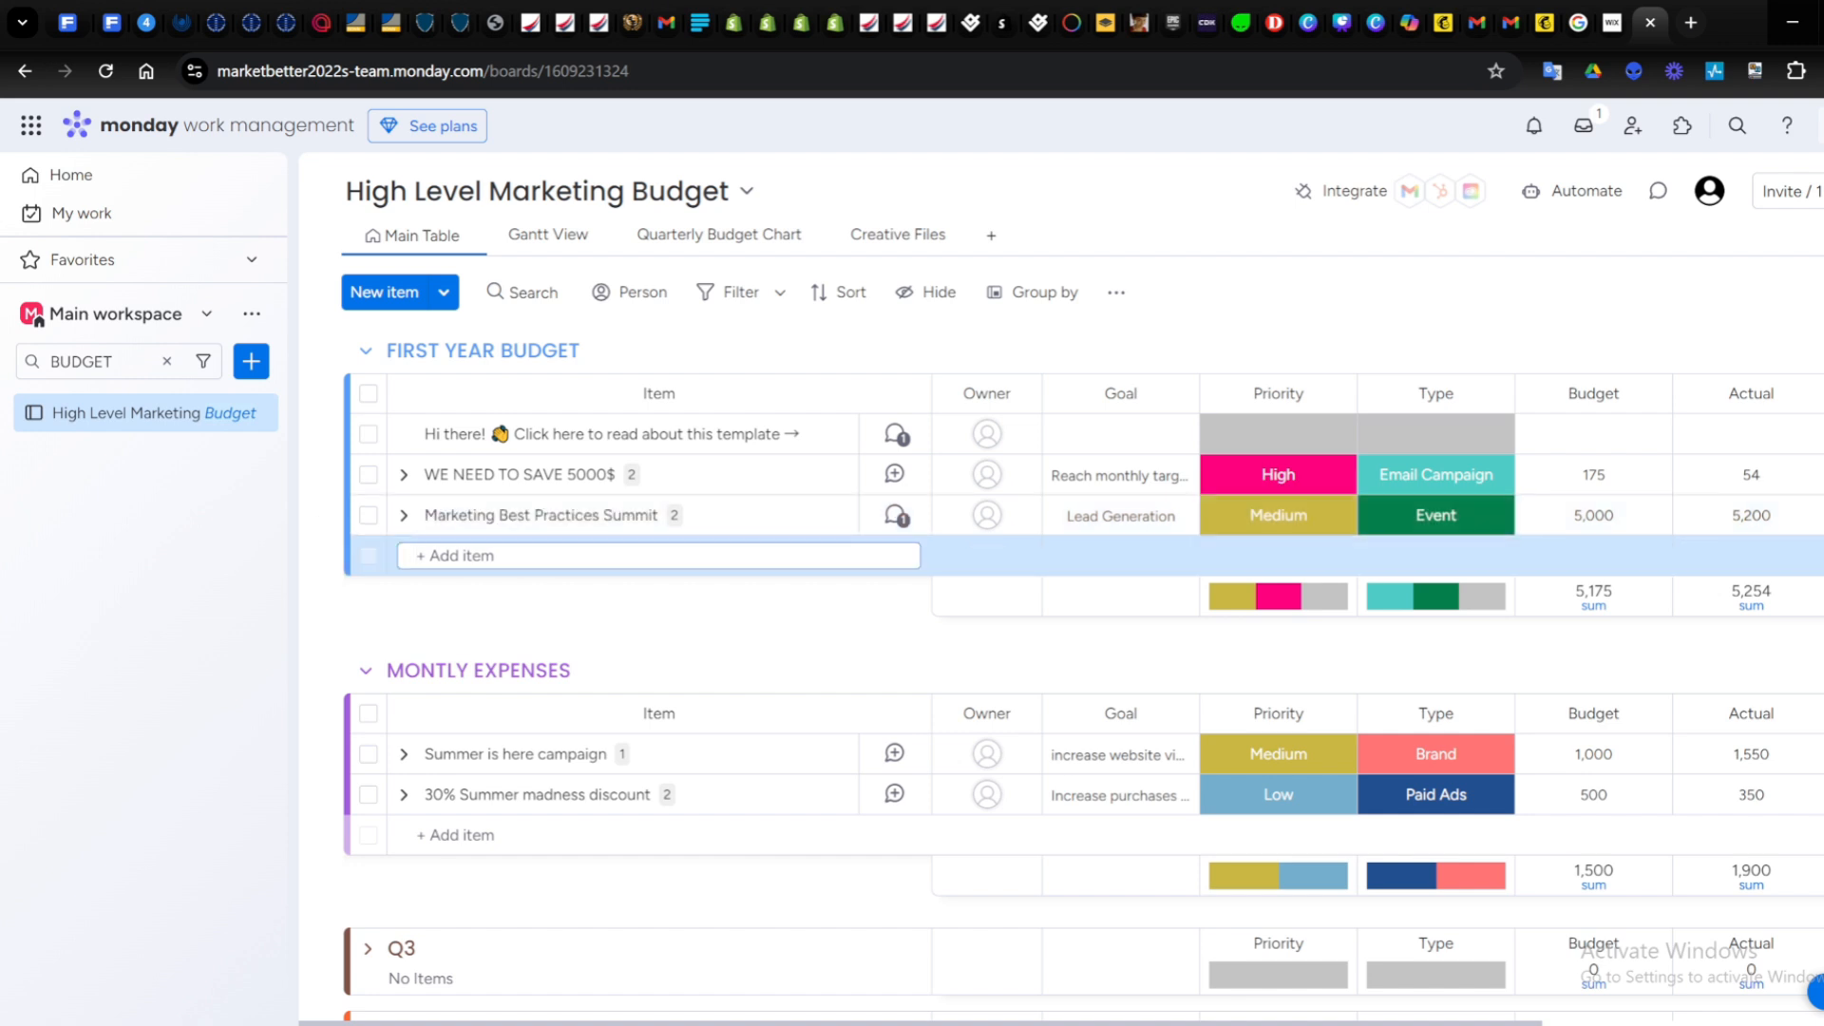
Rename the "30% Summer madness discount" item in the MONTLY EXPENSES group as "EXPENXES FOR 4 MONTHS IS 10000$".
{"action": "scroll", "coordinate": [570, 607], "scroll_direction": "down", "scroll_amount": 2}
{"action": "mouse_move", "coordinate": [613, 608]}
{"action": "left_mouse_down"}
{"action": "mouse_move", "coordinate": [535, 610]}
{"action": "mouse_move", "coordinate": [641, 613]}
{"action": "left_mouse_up"}
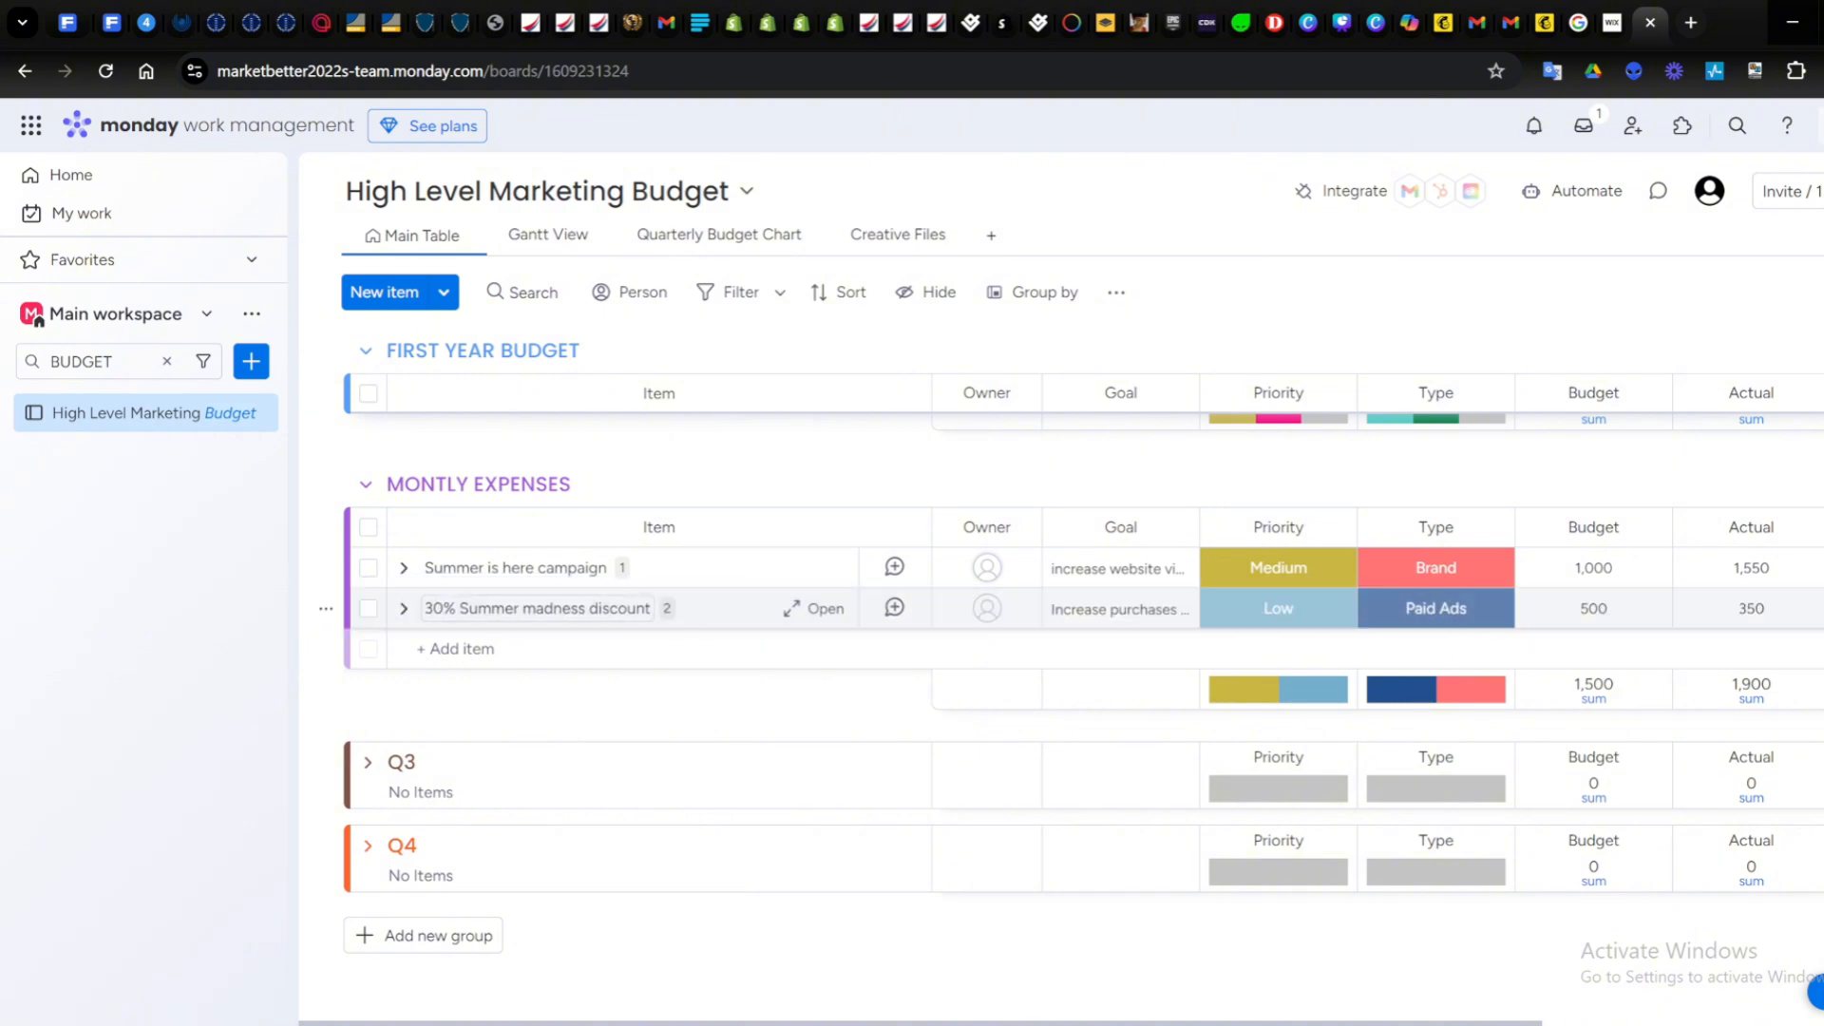
{"action": "left_click", "coordinate": [636, 610]}
{"action": "triple_click", "coordinate": [637, 610]}
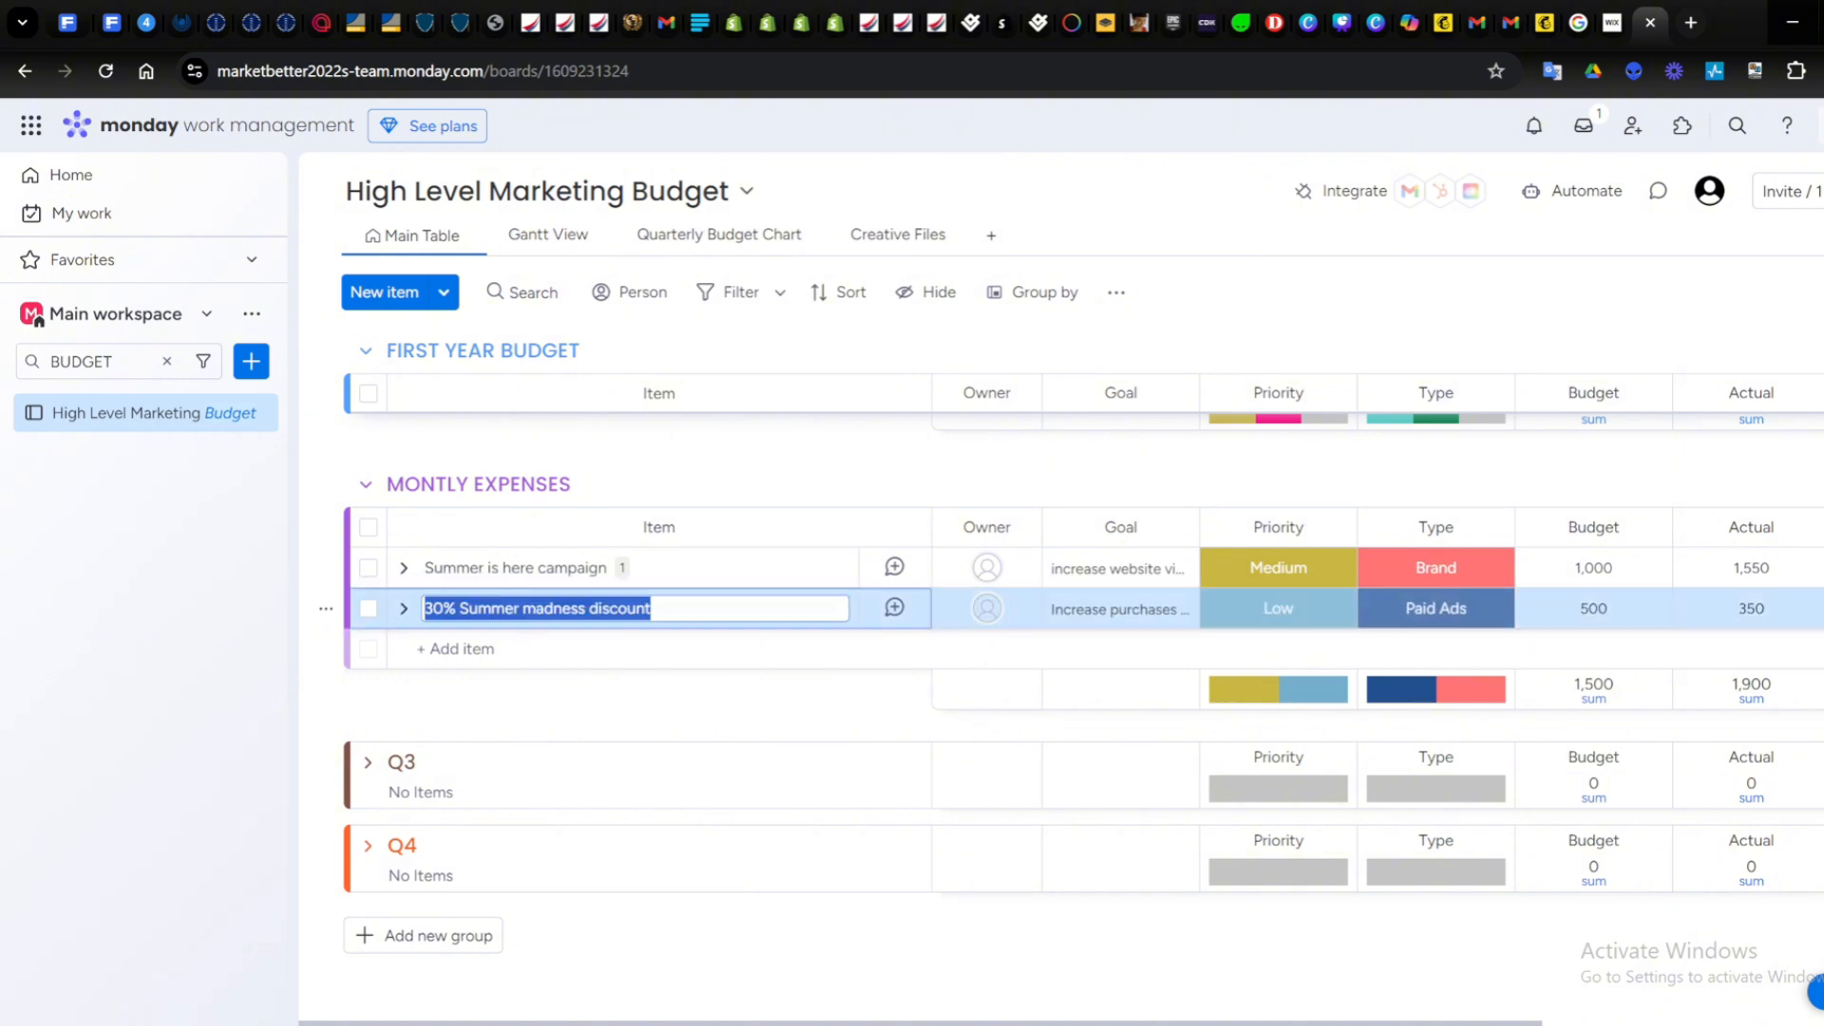
{"action": "type", "text": "EXPENXES FOR 4"}
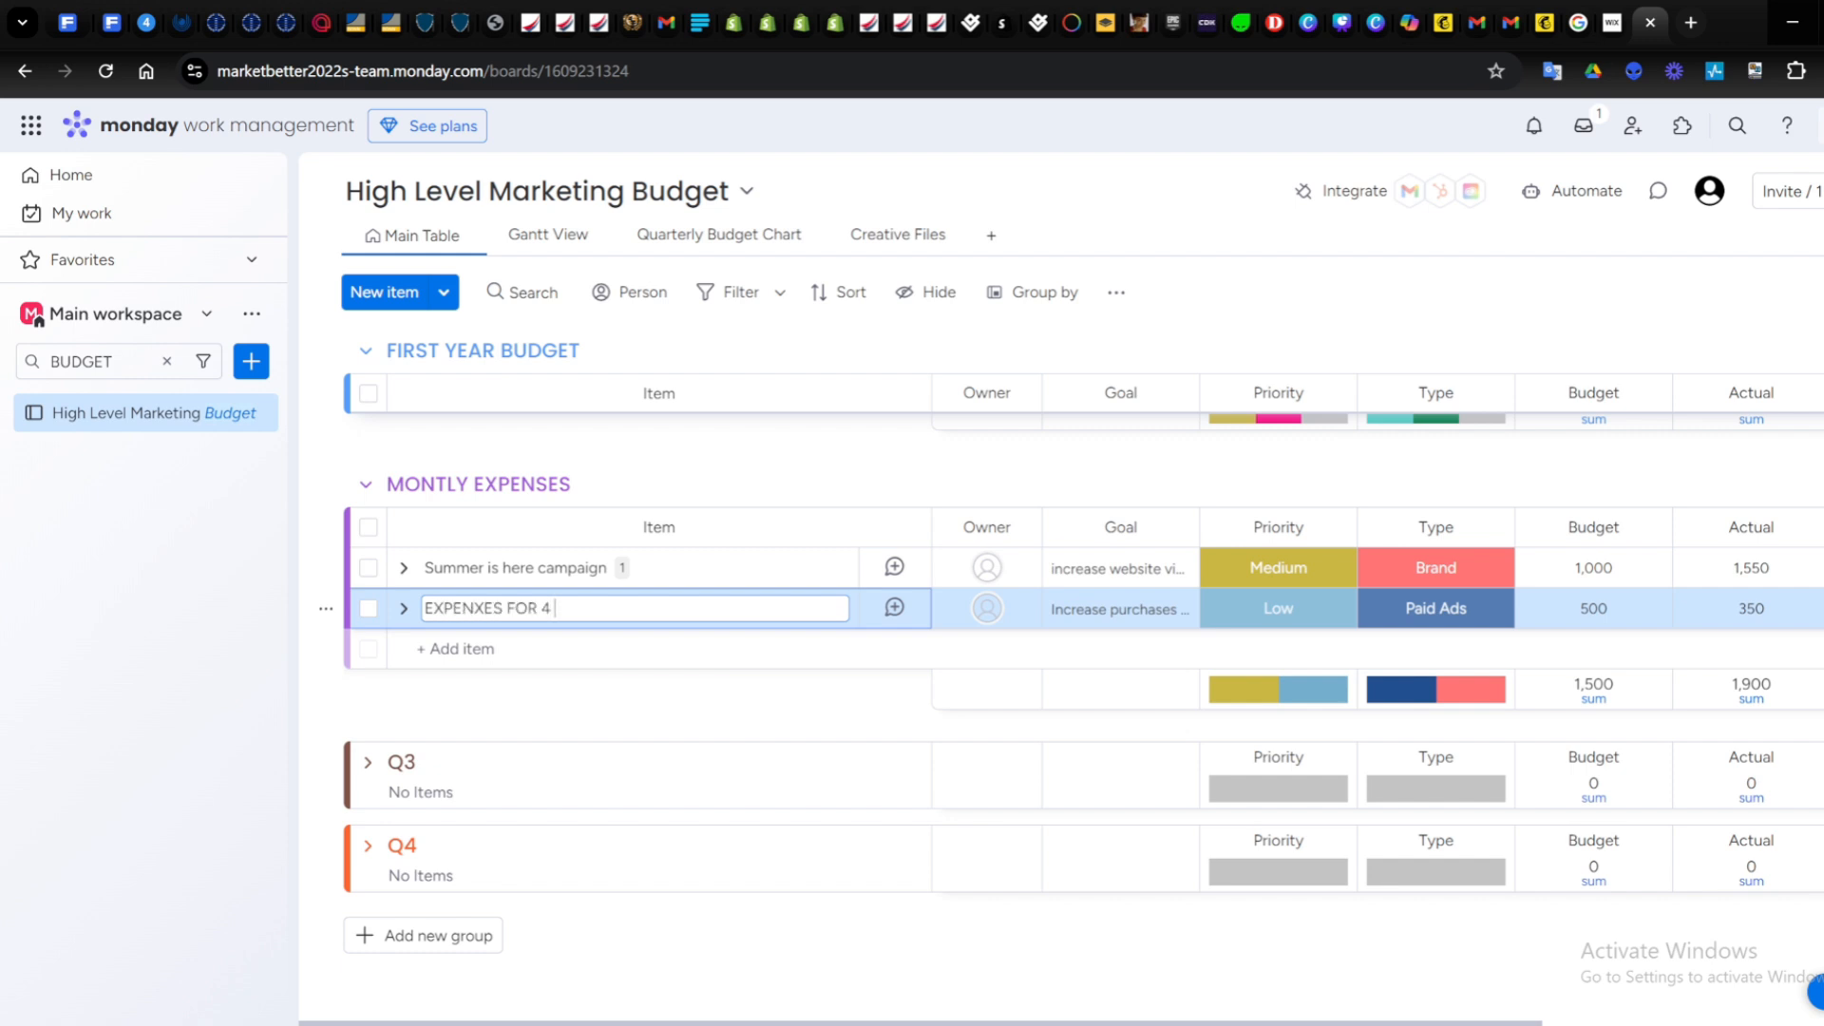
{"action": "type", "text": " MONTHS IS 10000$"}
Replace the goal of the "EXPENXES FOR 4 MONTHS IS 10000$" item with text starting "NOT SPEND UP TO" and set its priority to High.
{"action": "left_click", "coordinate": [1109, 609]}
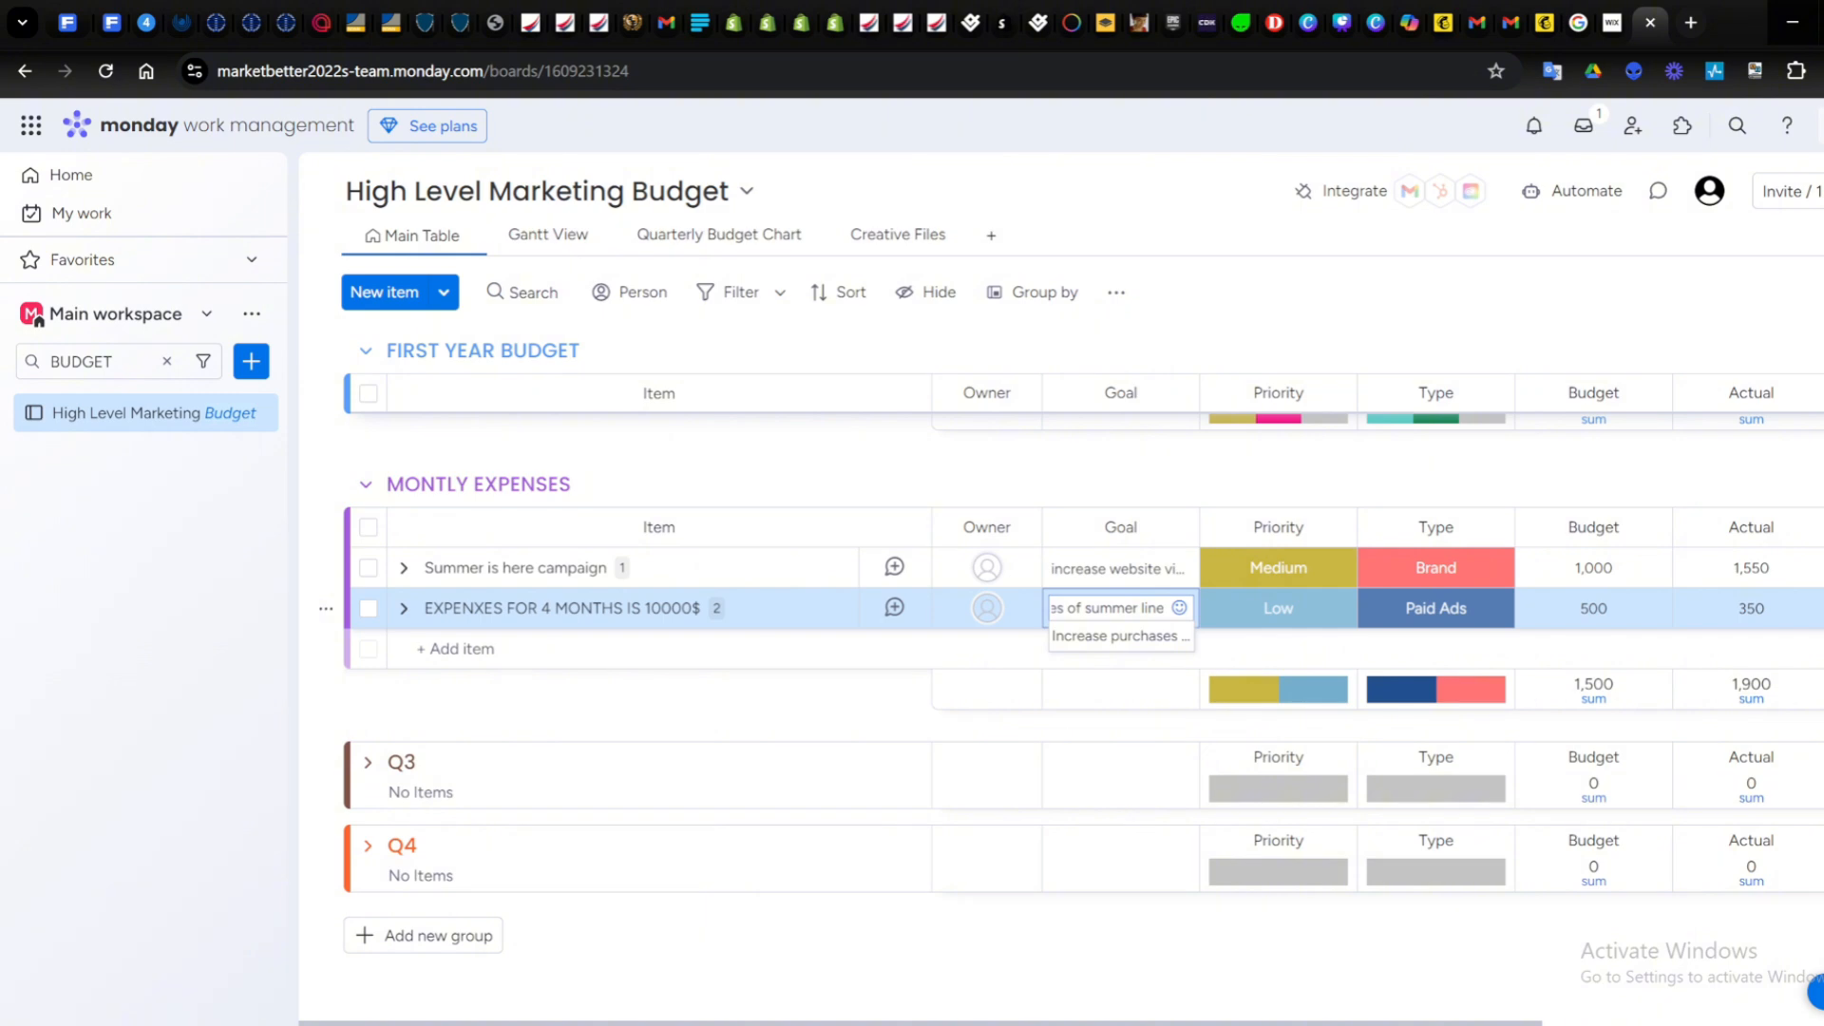
{"action": "key", "text": "BackSpace"}
{"action": "key", "text": "BackSpace"}
{"action": "key", "text": "BackSpace"}
{"action": "key", "text": "BackSpace"}
{"action": "key", "text": "BackSpace"}
{"action": "key", "text": "BackSpace"}
{"action": "key", "text": "BackSpace"}
{"action": "key", "text": "BackSpace"}
{"action": "key", "text": "BackSpace"}
{"action": "key", "text": "BackSpace"}
{"action": "key", "text": "BackSpace"}
{"action": "key", "text": "BackSpace"}
{"action": "key", "text": "BackSpace"}
{"action": "key", "text": "BackSpace"}
{"action": "key", "text": "BackSpace"}
{"action": "key", "text": "BackSpace"}
{"action": "key", "text": "BackSpace"}
{"action": "key", "text": "BackSpace"}
{"action": "key", "text": "BackSpace"}
{"action": "key", "text": "BackSpace"}
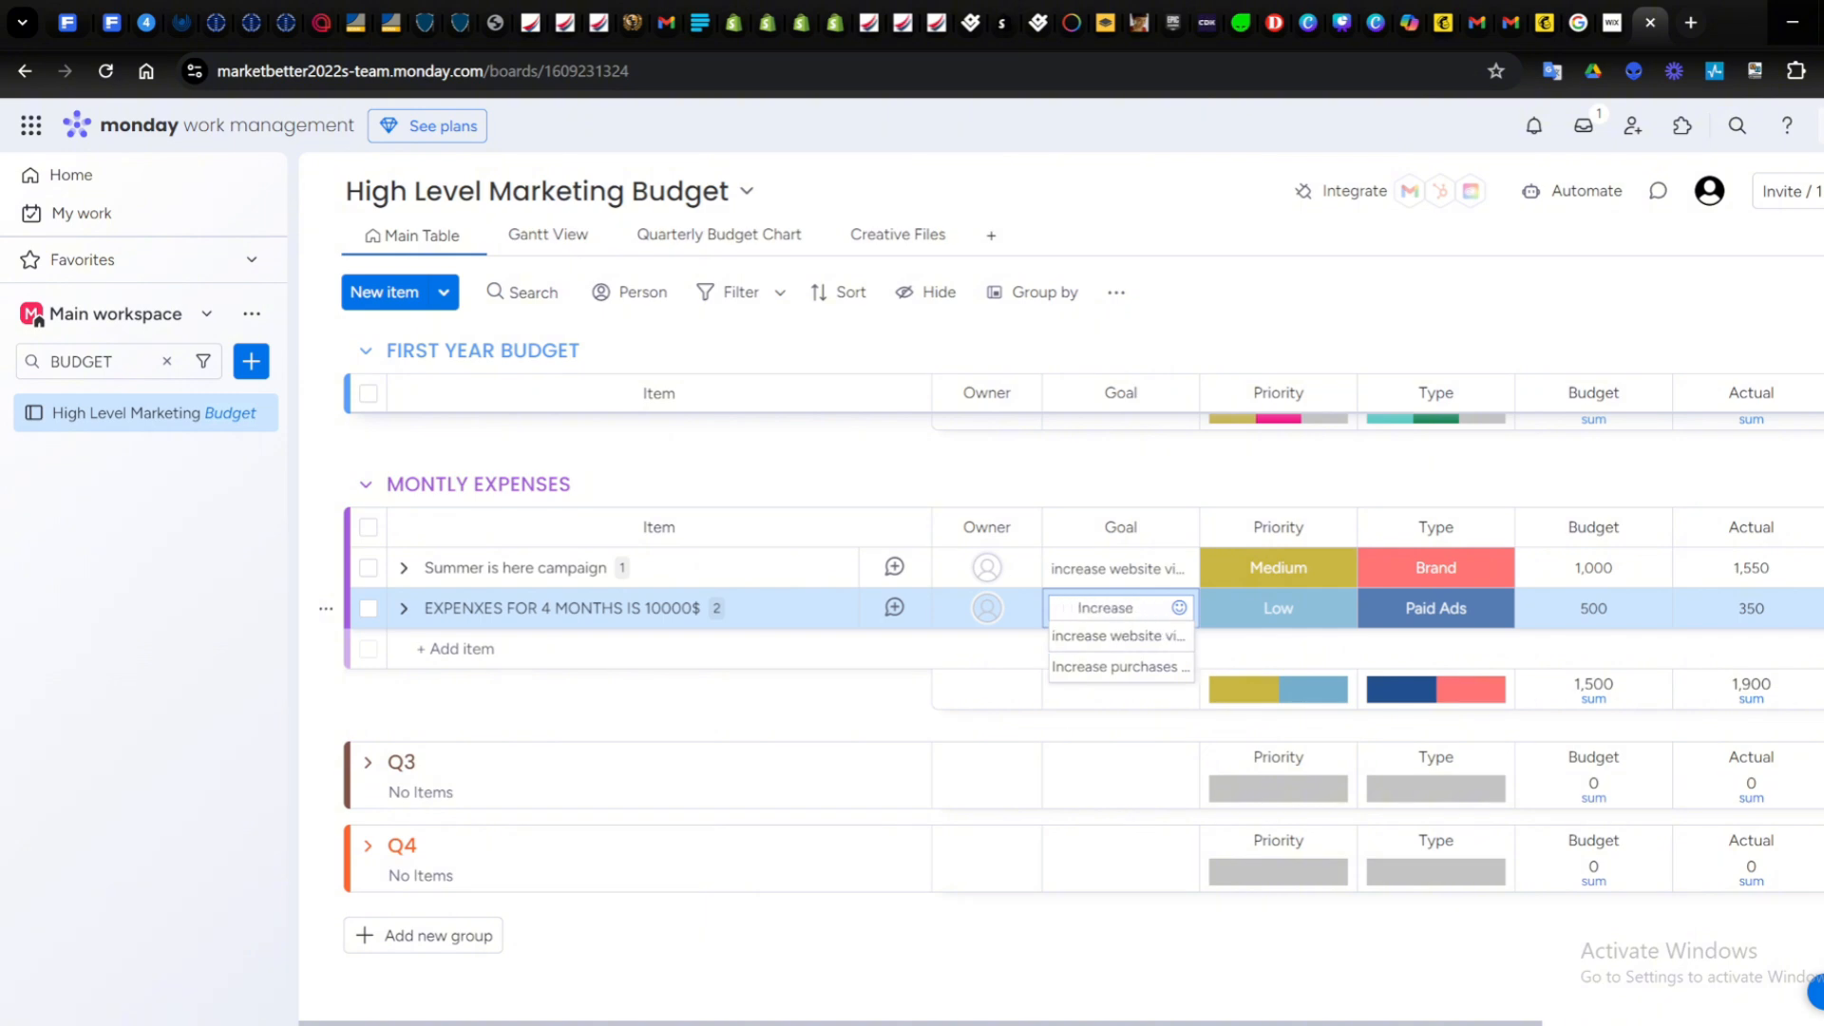
{"action": "key", "text": "ctrl+v"}
{"action": "left_click", "coordinate": [1278, 608]}
{"action": "left_click", "coordinate": [1273, 682]}
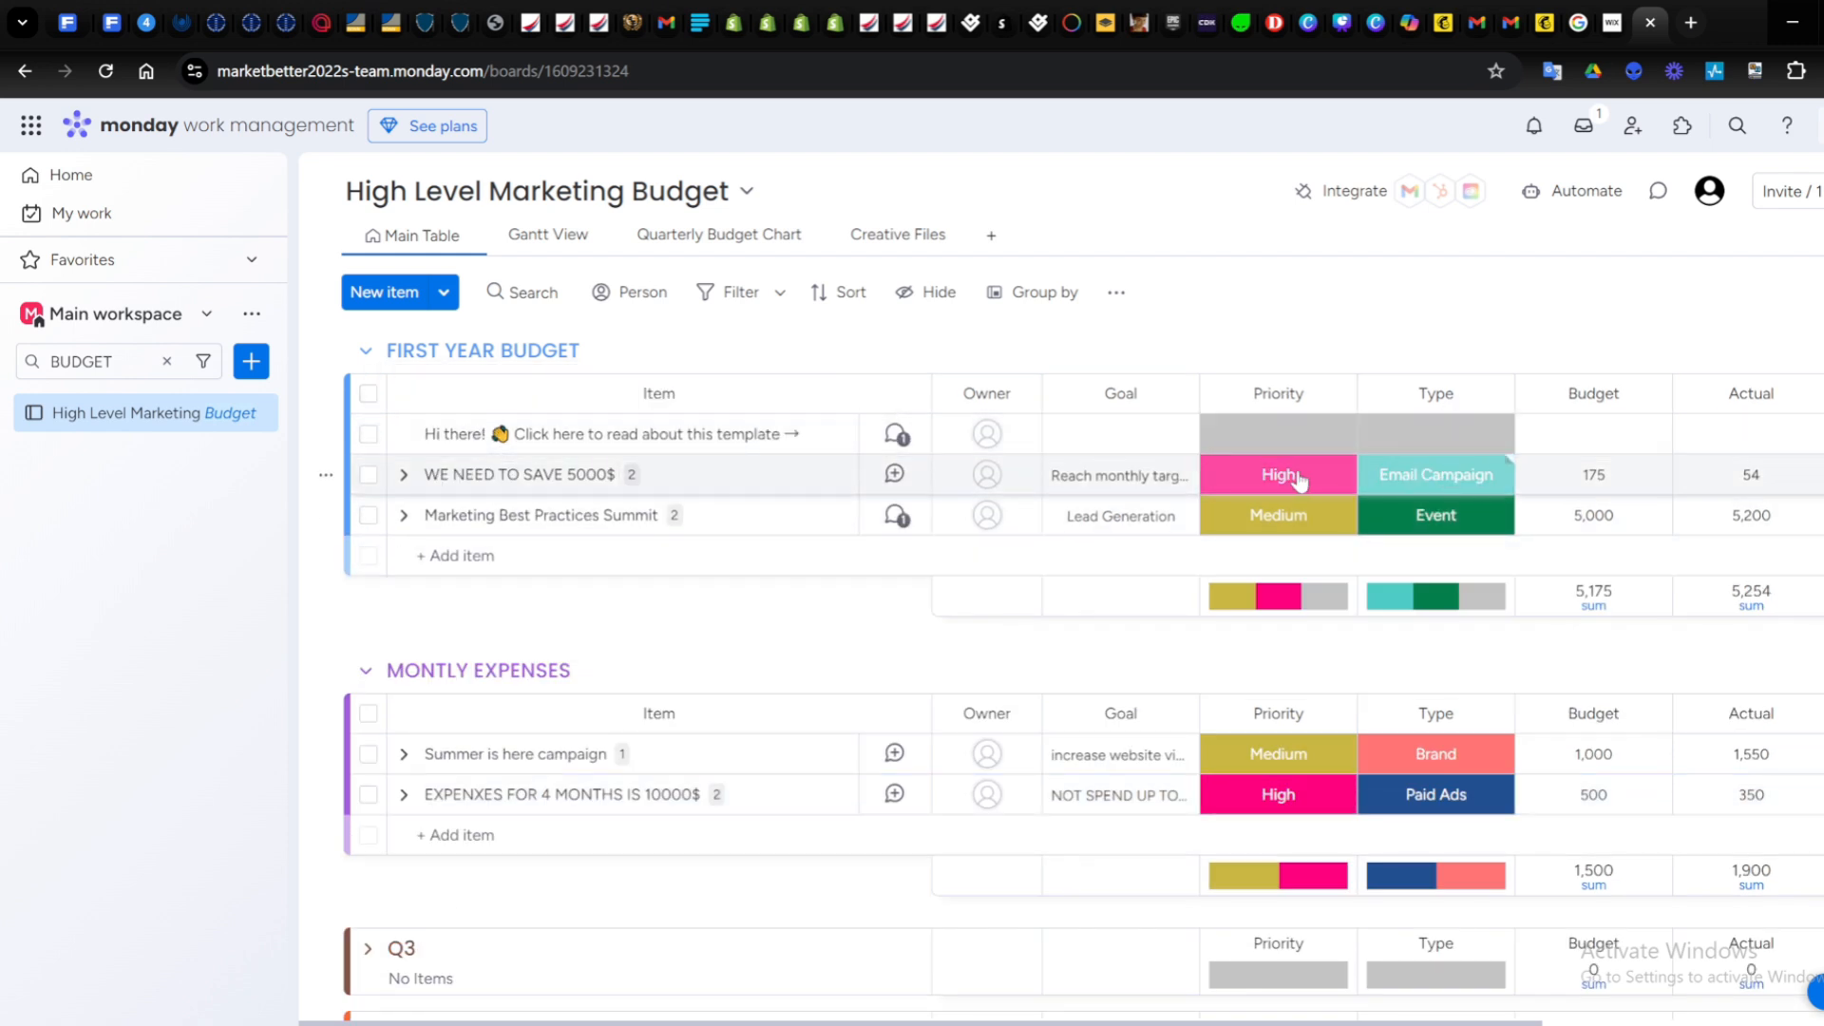
Check the editable type labels for the "WE NEED TO SAVE 5000$" item and set its type to Paid Ads.
{"action": "left_click", "coordinate": [1441, 478]}
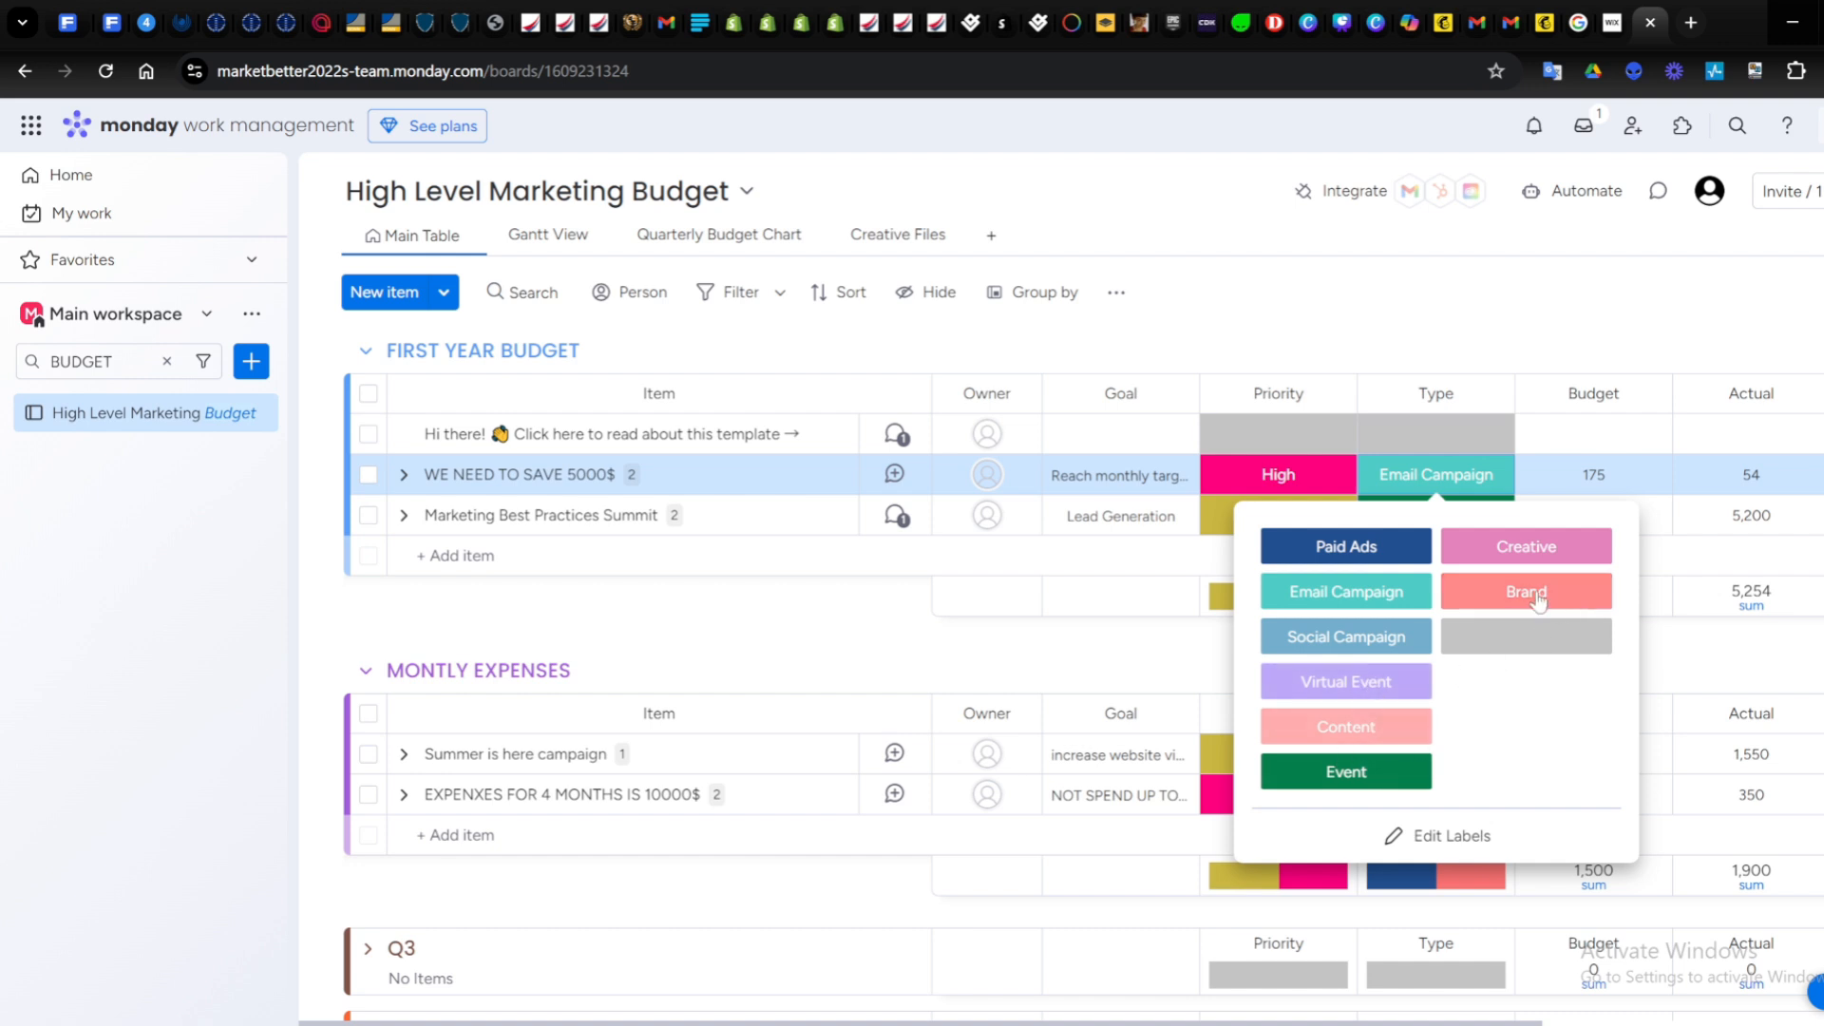
{"action": "left_click", "coordinate": [1443, 836]}
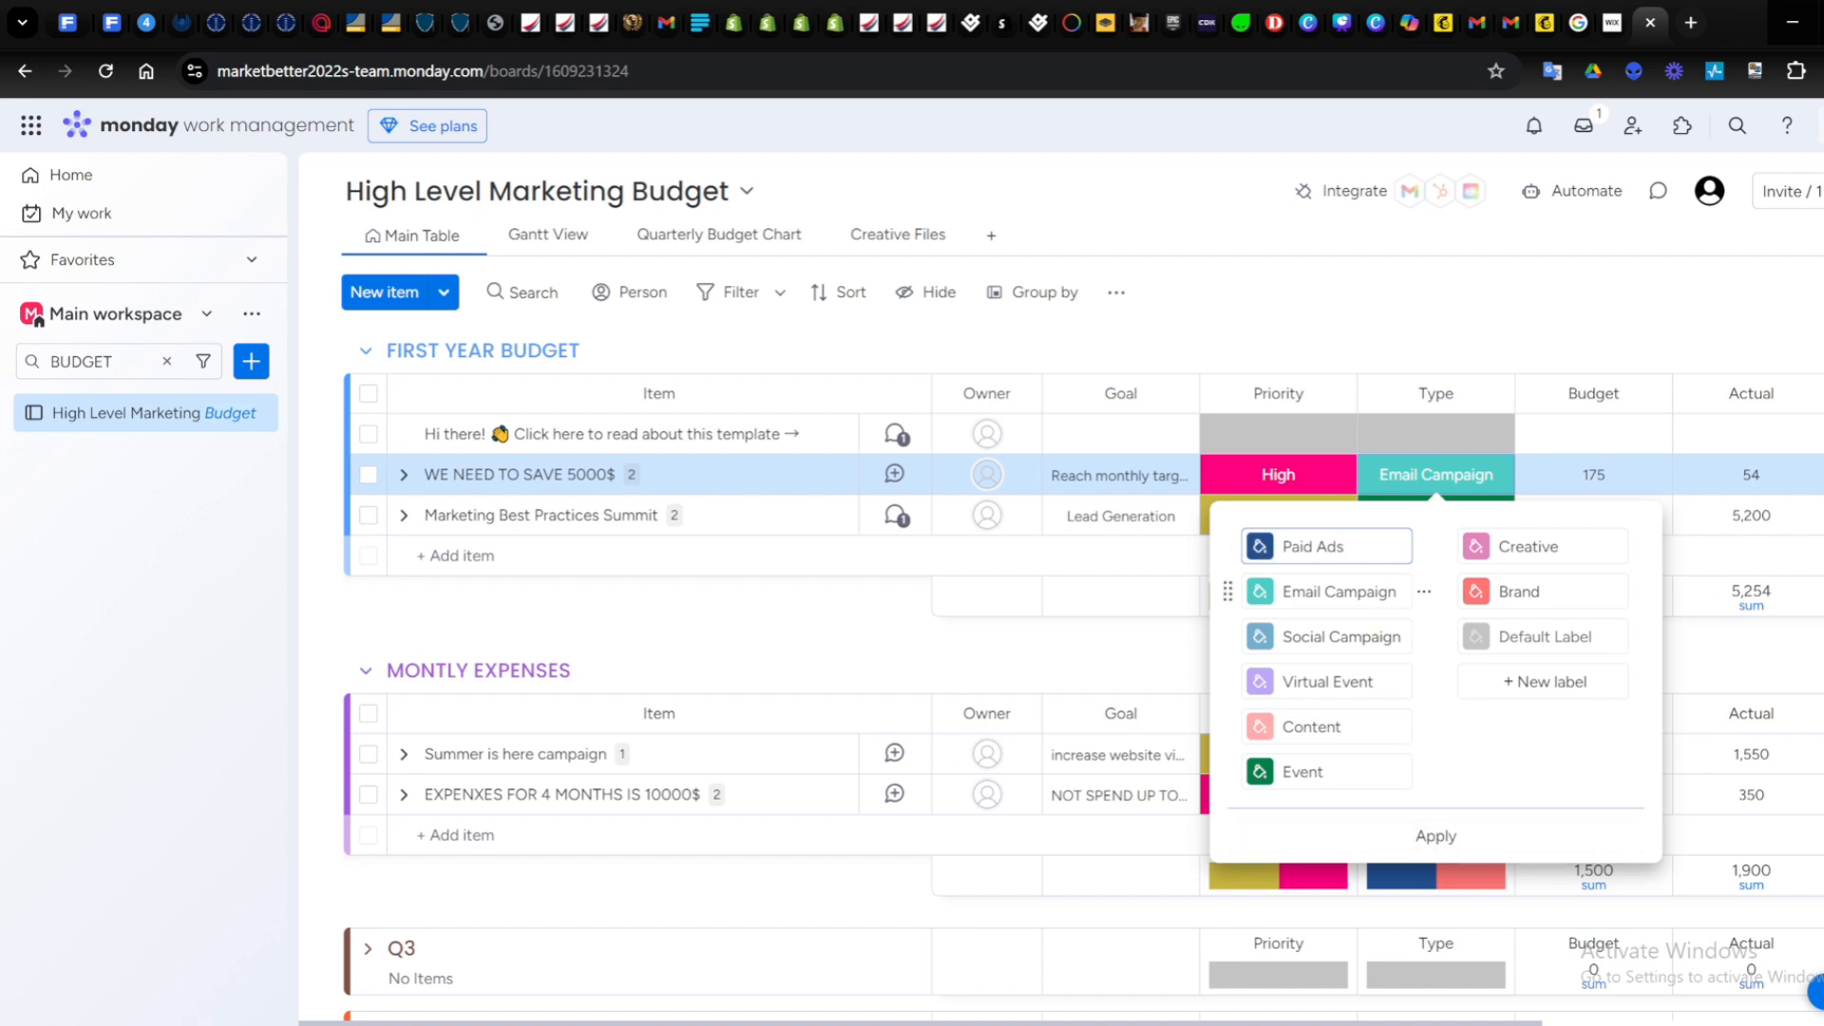
{"action": "left_click", "coordinate": [1435, 836]}
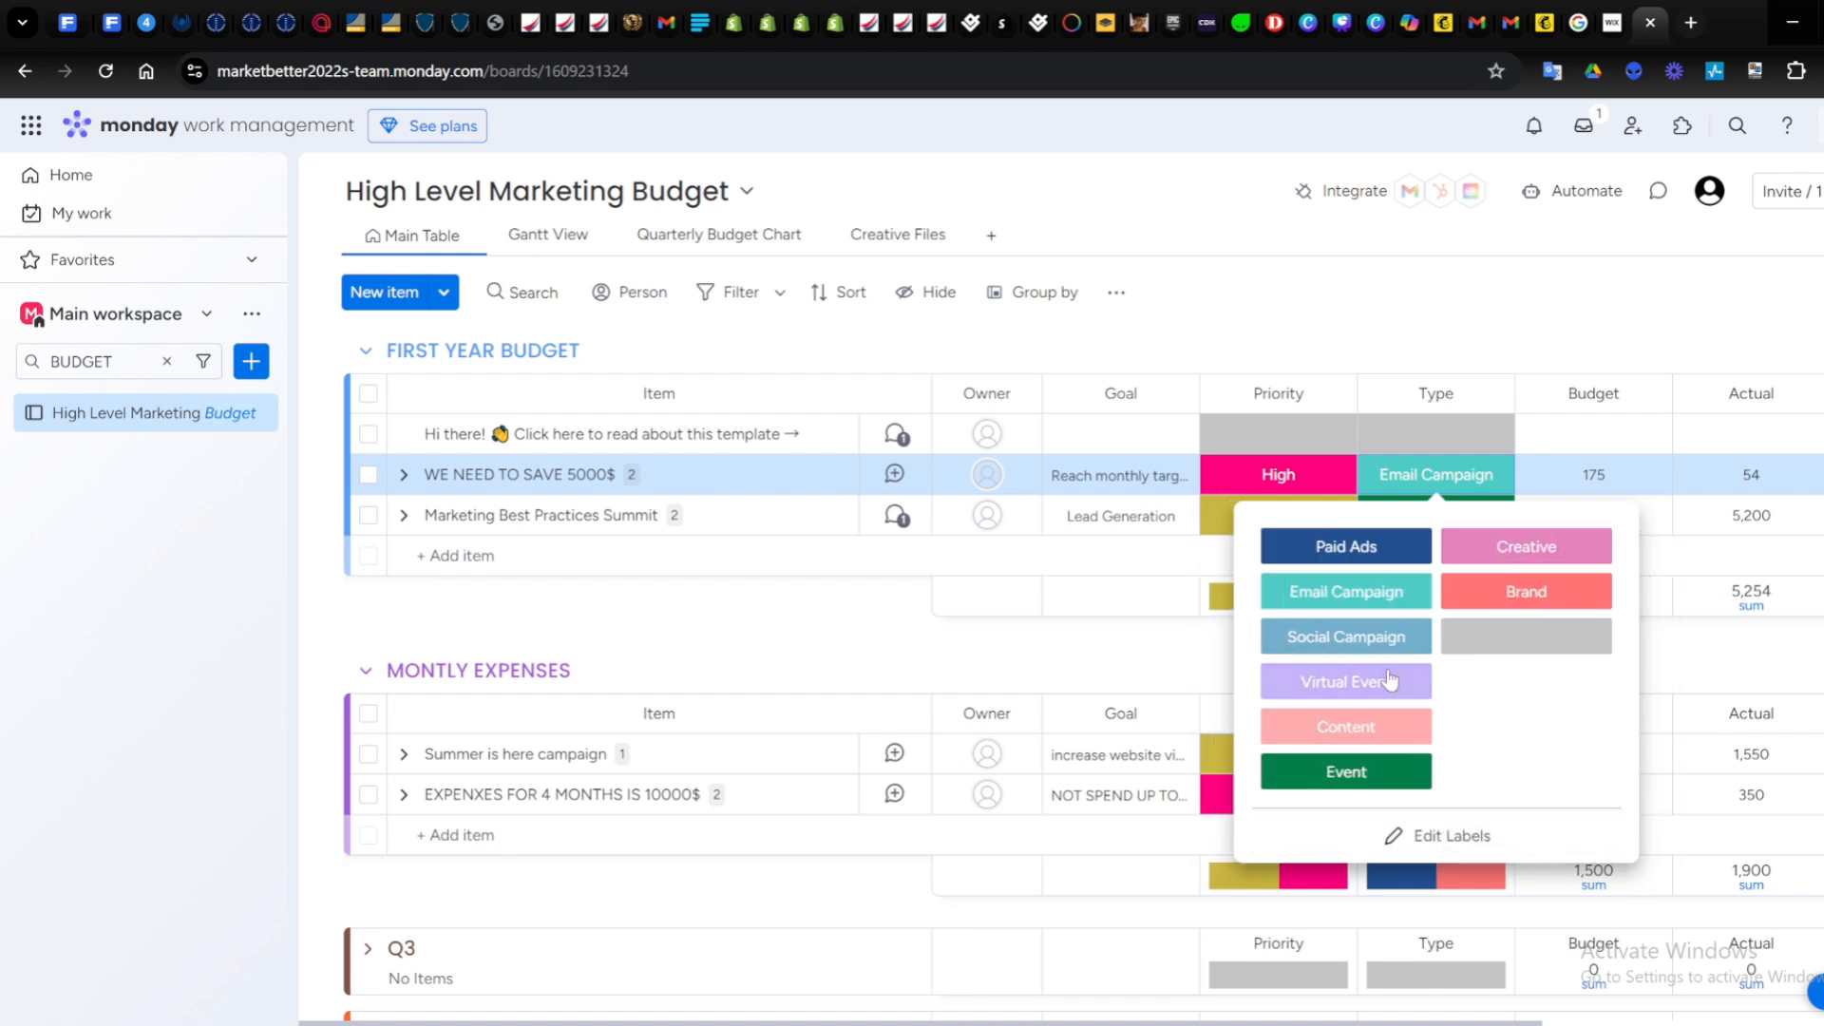
{"action": "left_click", "coordinate": [1346, 546]}
Set the status of the "WE NEED TO SAVE 5000$" item to Working on it.
{"action": "scroll", "coordinate": [1519, 427], "scroll_direction": "right", "scroll_amount": 5}
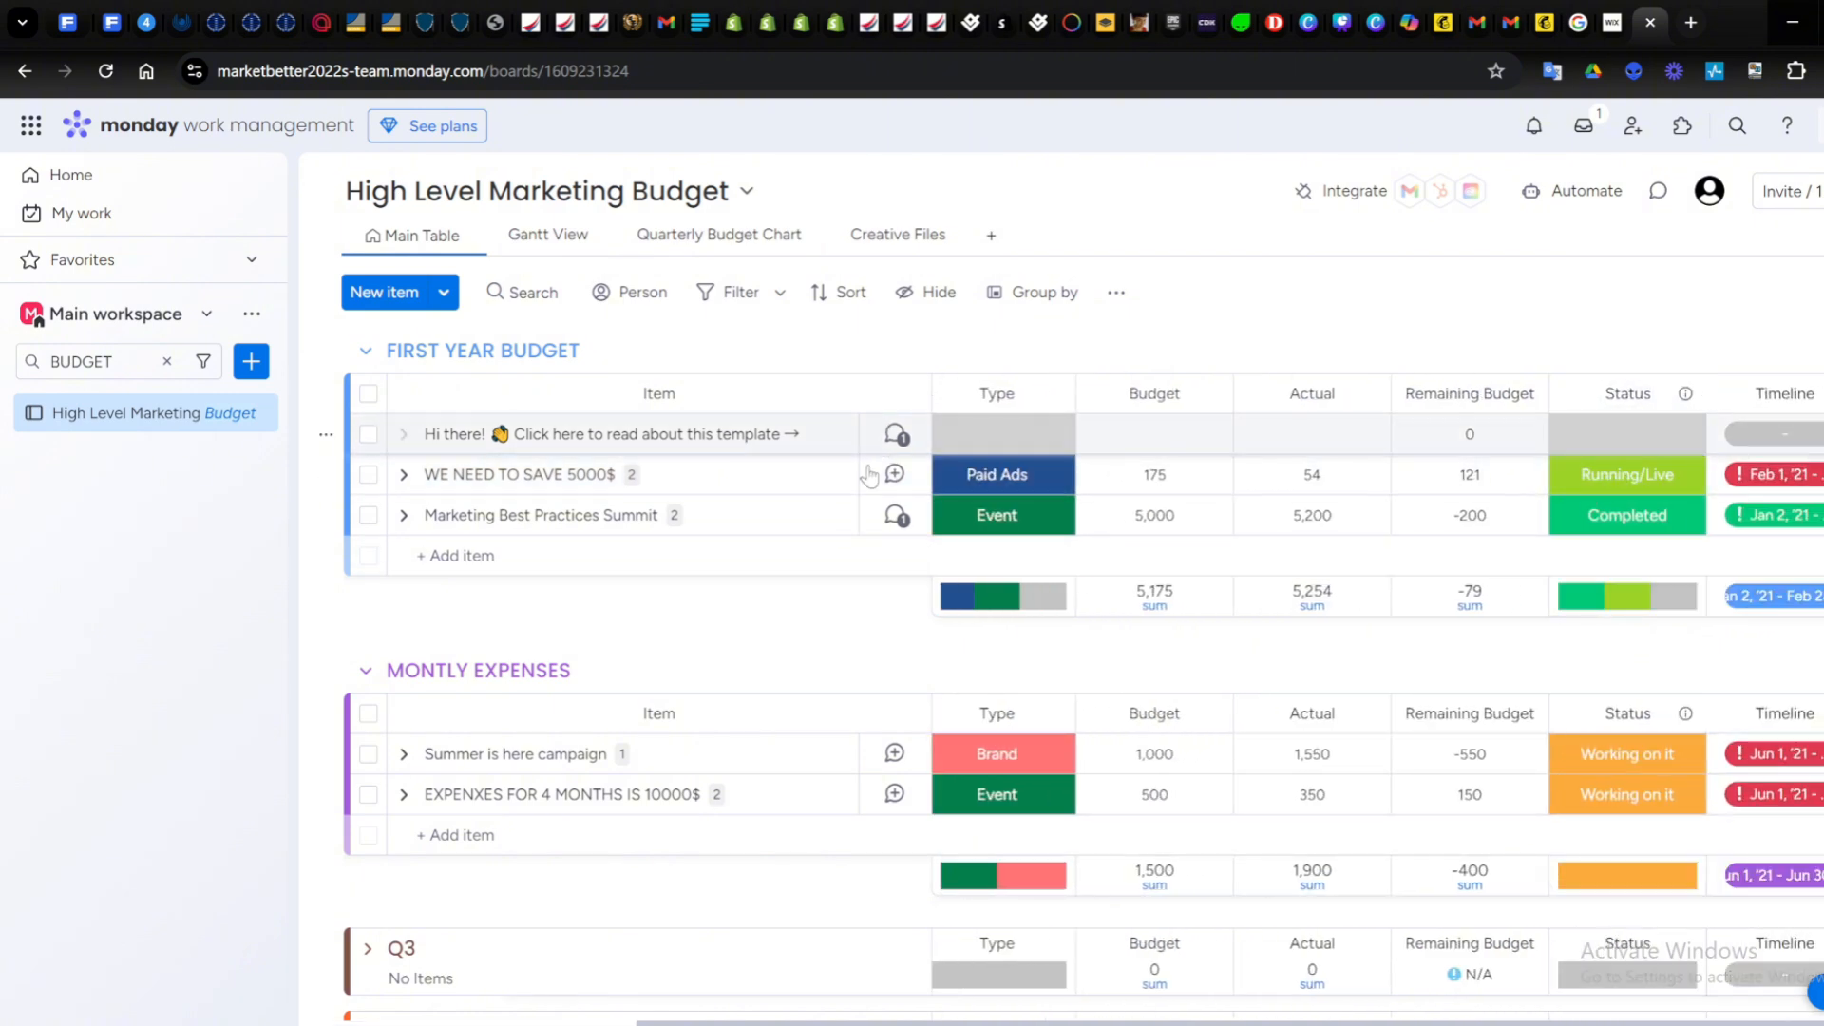
{"action": "left_click", "coordinate": [1642, 486]}
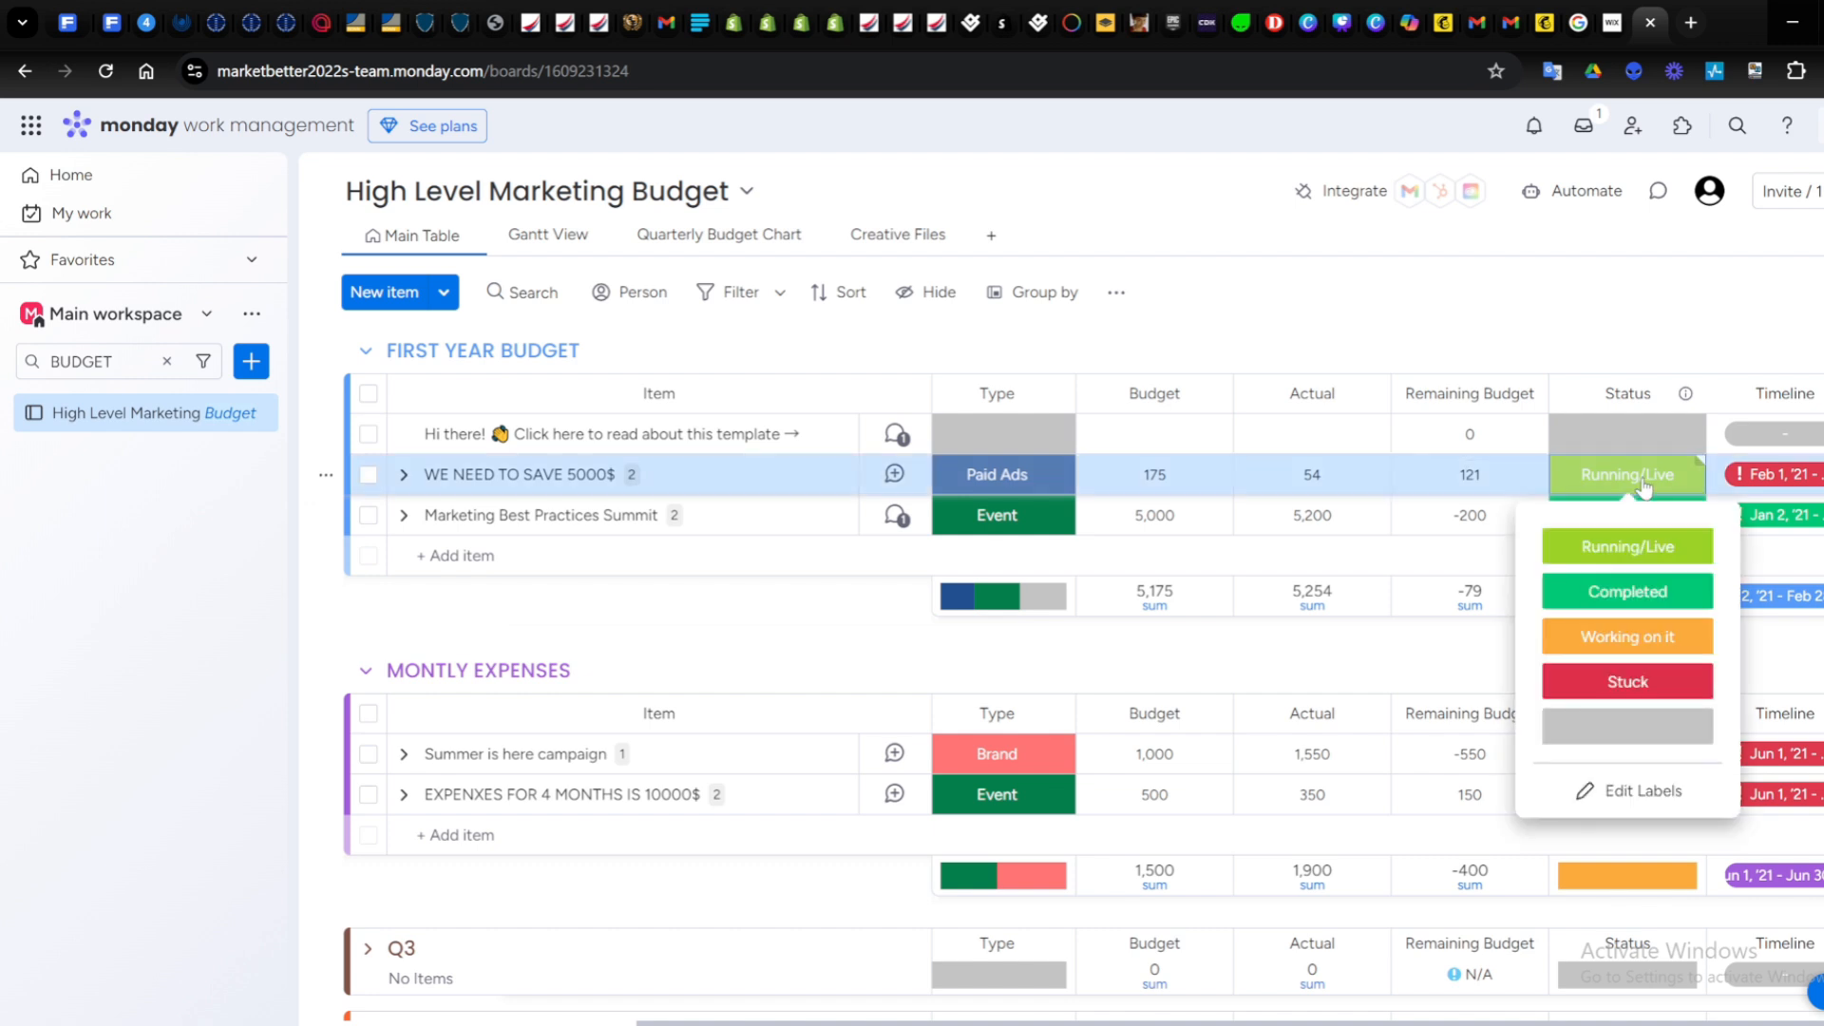
{"action": "left_click", "coordinate": [1627, 636]}
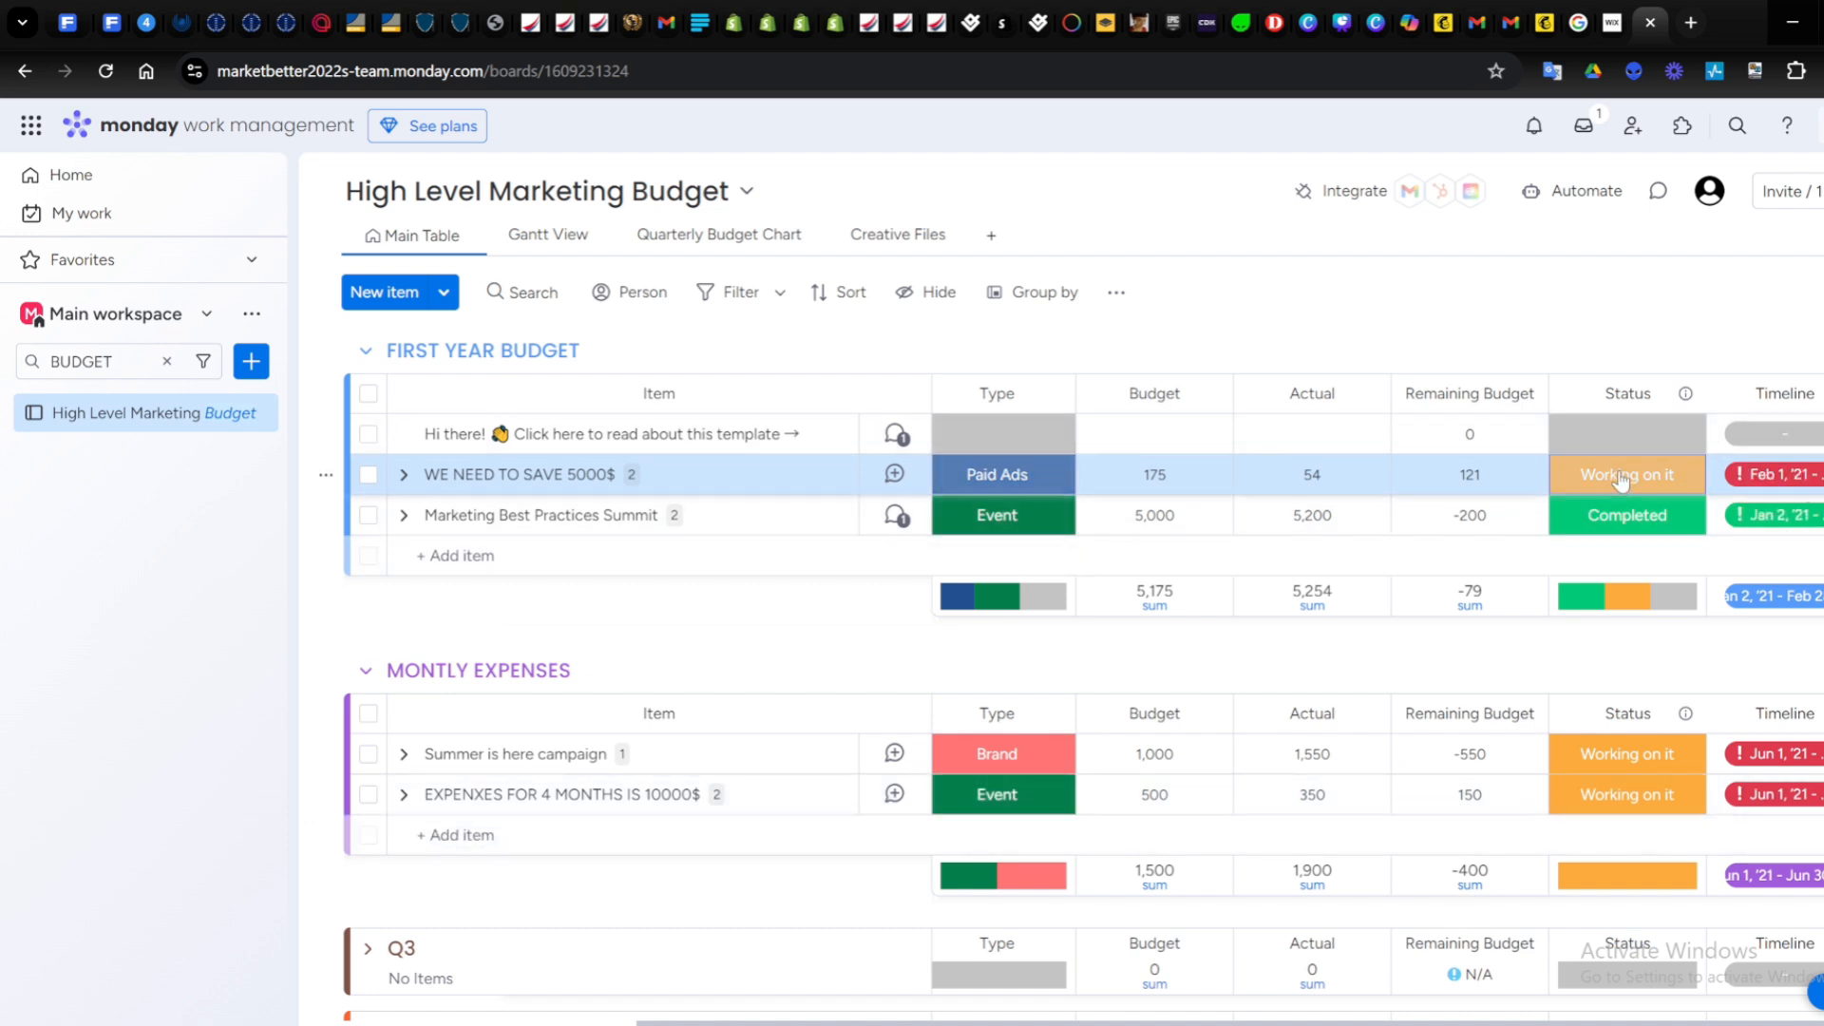
{"action": "mouse_move", "coordinate": [1790, 488]}
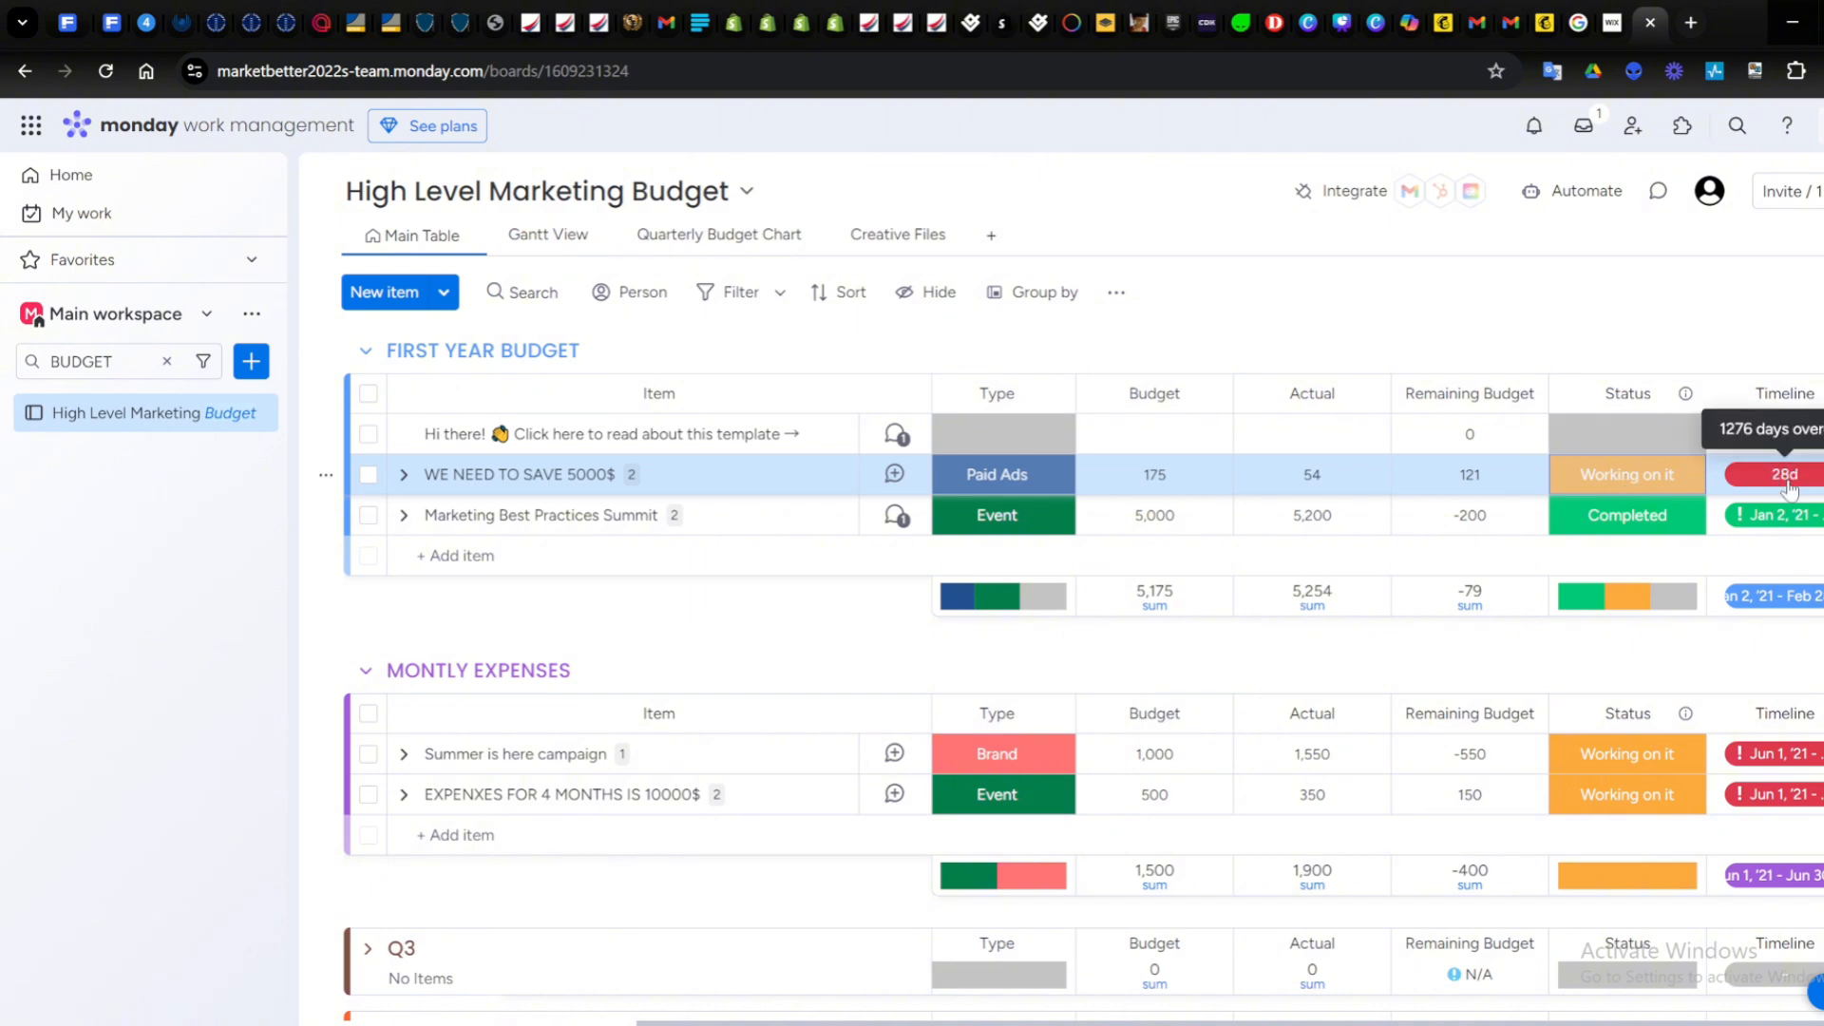